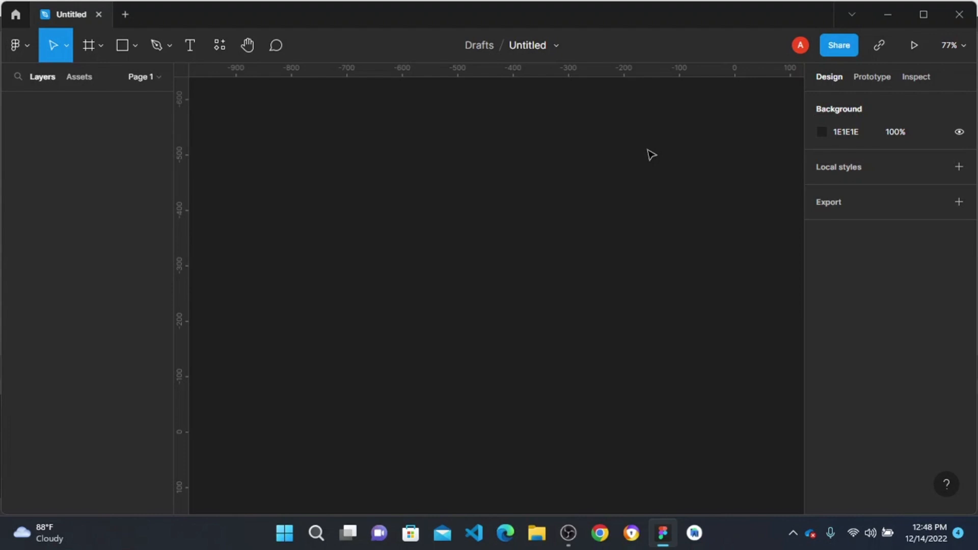
- Add a 1440 × 1024 frame to the empty canvas using the Desktop preset
left_click(86, 47)
left_click(840, 172)
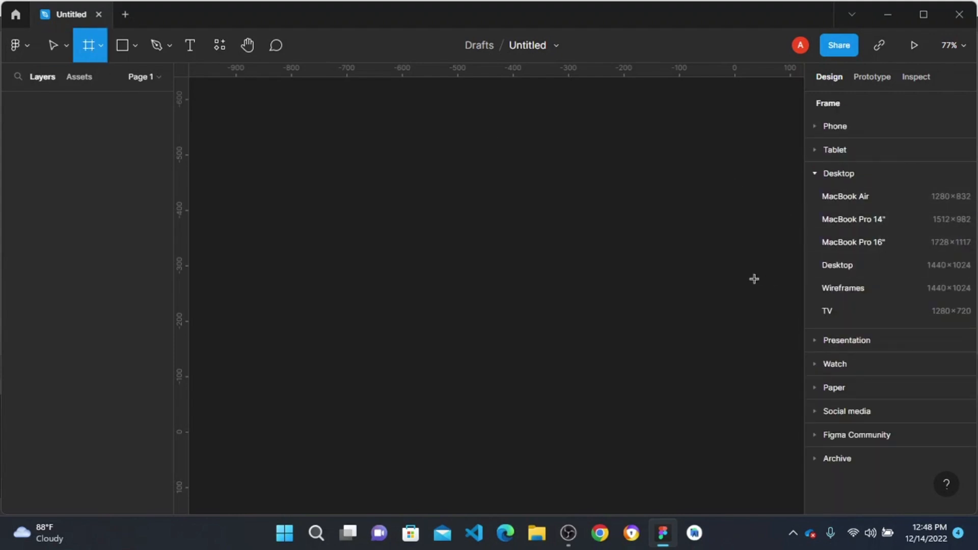
left_click(857, 265)
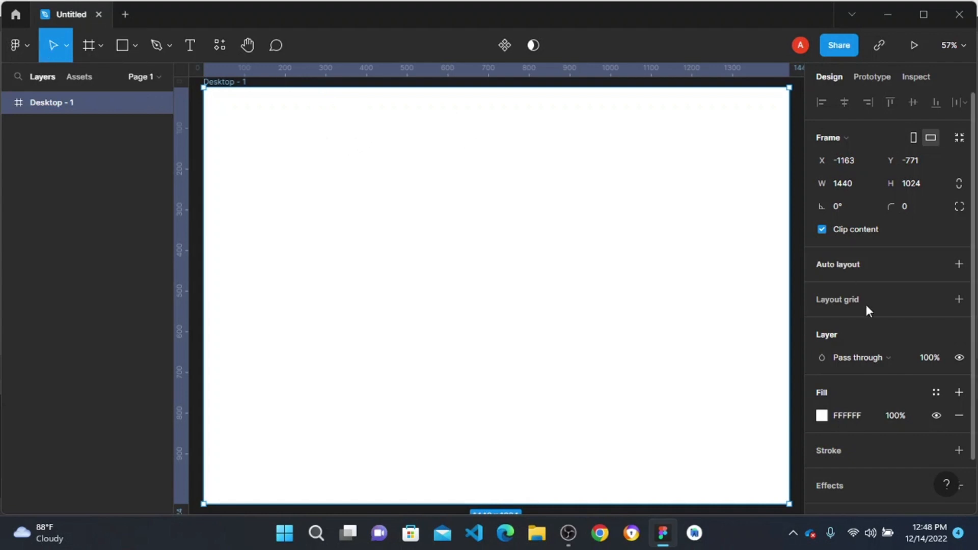
- Change the desktop frame's solid fill to the light purple AF95F8
left_click(821, 416)
left_click(757, 344)
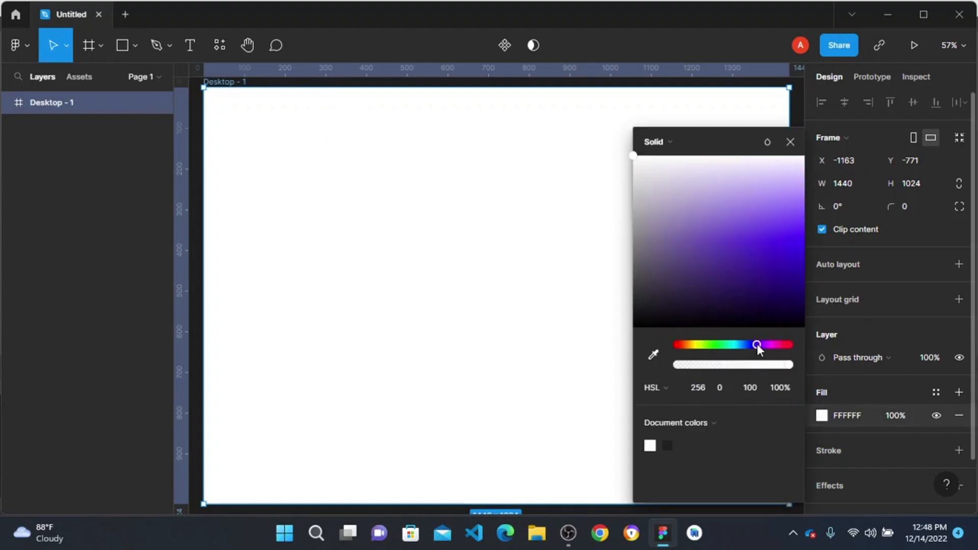
left_click_drag(774, 235, 783, 193)
left_click(790, 142)
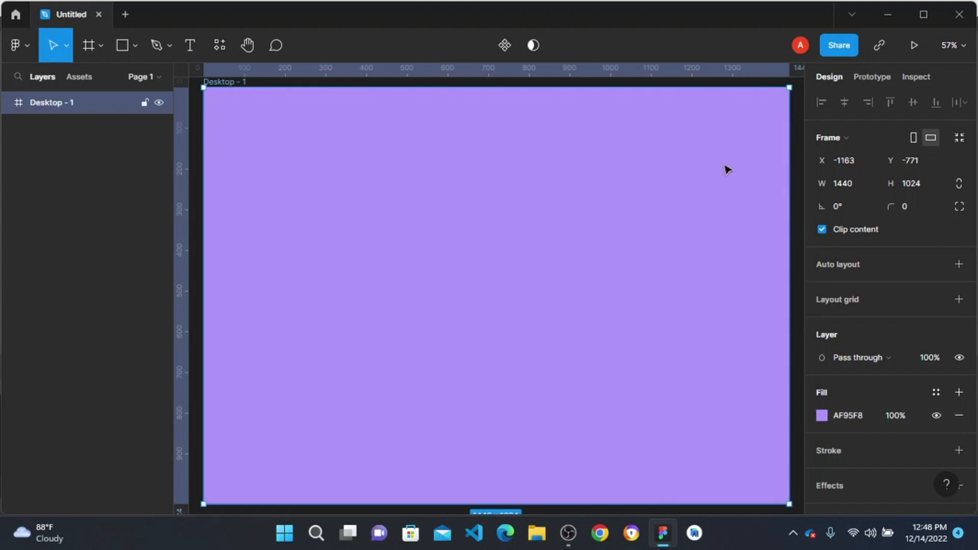
- Add a 1024 × 768 Slide 4:3 presentation frame and nest it inside the purple desktop frame at about X 59, Y 42
scroll(375, 196, "down", 5)
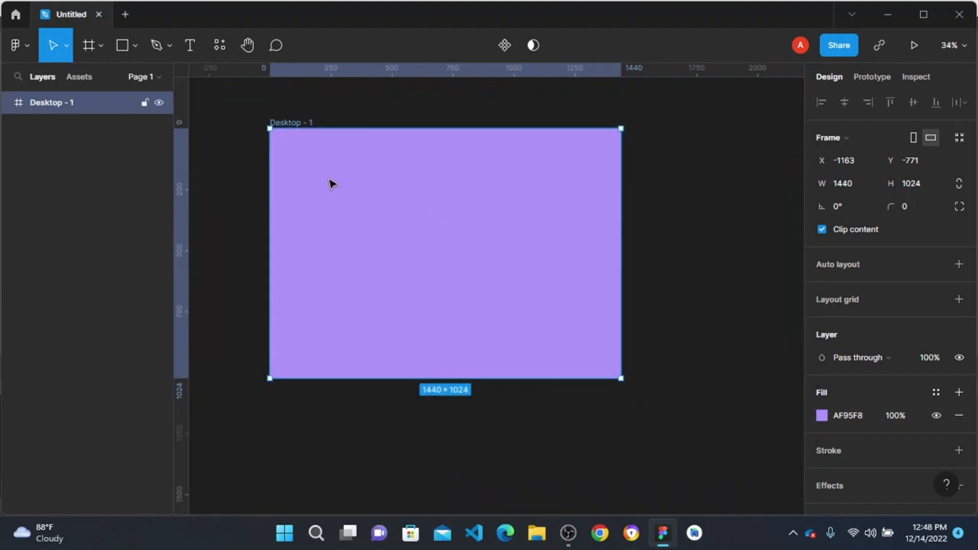
scroll(339, 187, "up", 3)
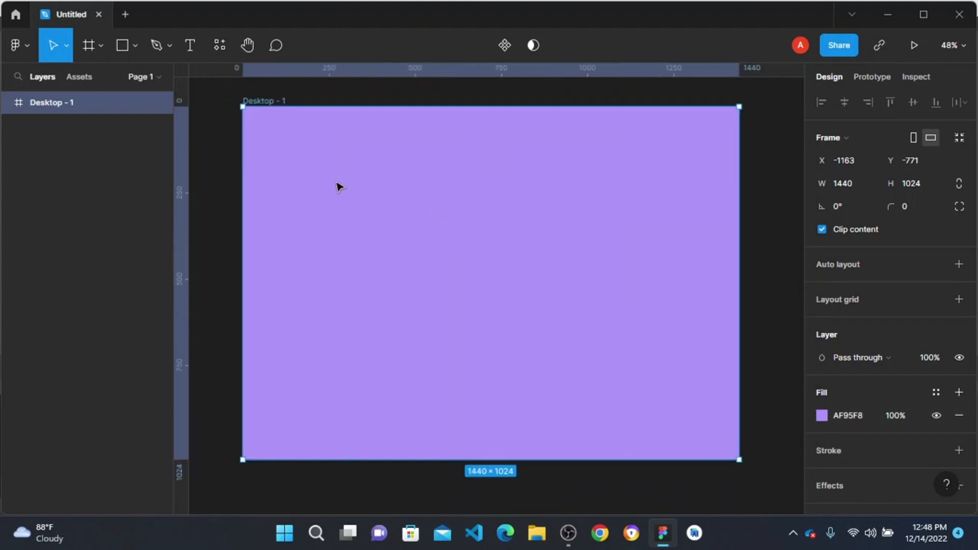
left_click(88, 47)
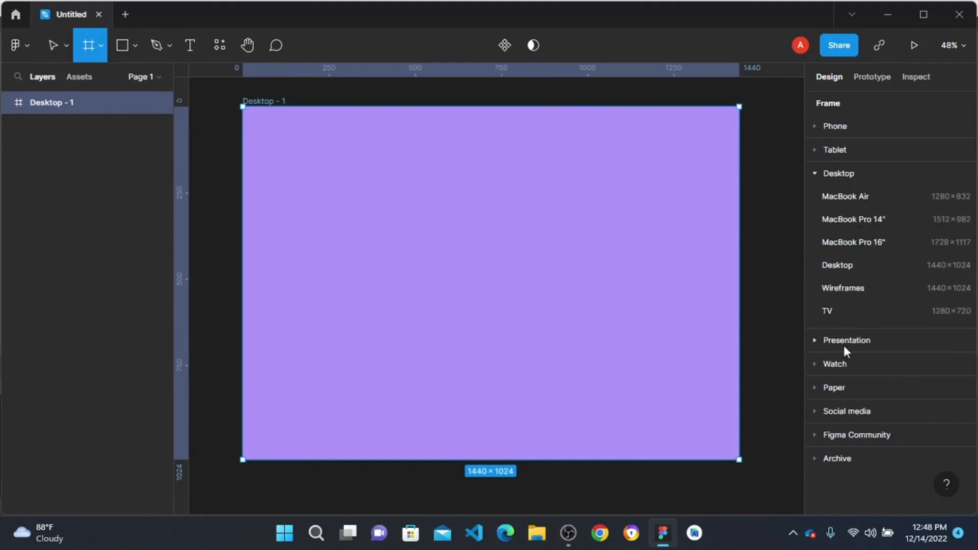
left_click(816, 344)
left_click(845, 249)
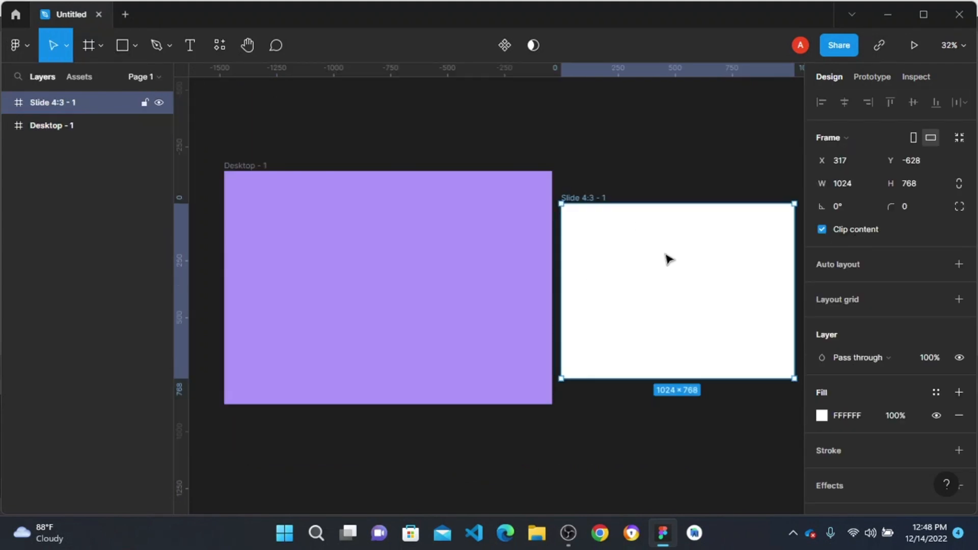
left_click_drag(668, 258, 343, 232)
- Resize the white slide frame to about 599 × 865 and move it to about X 53, Y 61 within the desktop frame
scroll(342, 235, "up", 5)
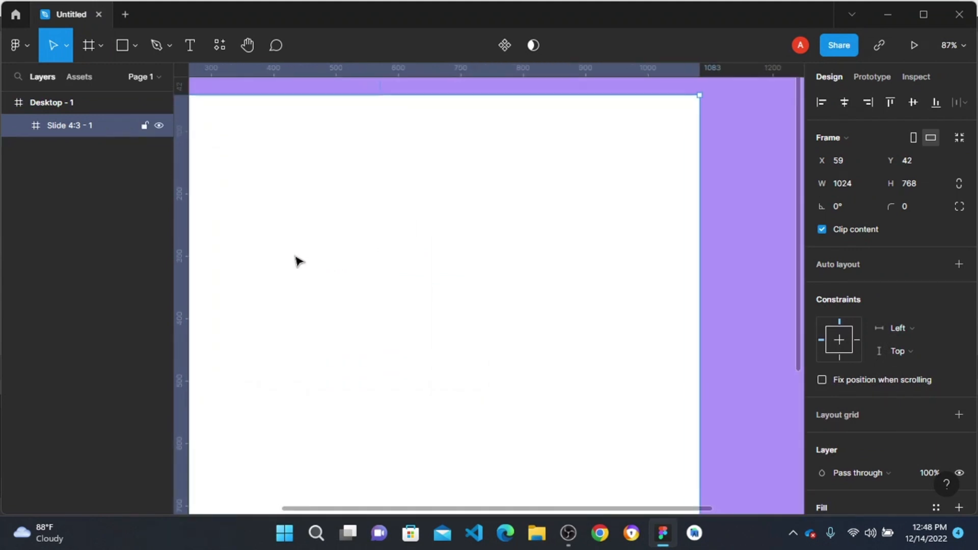
scroll(297, 260, "down", 5)
scroll(395, 251, "up", 5)
scroll(314, 249, "up", 5)
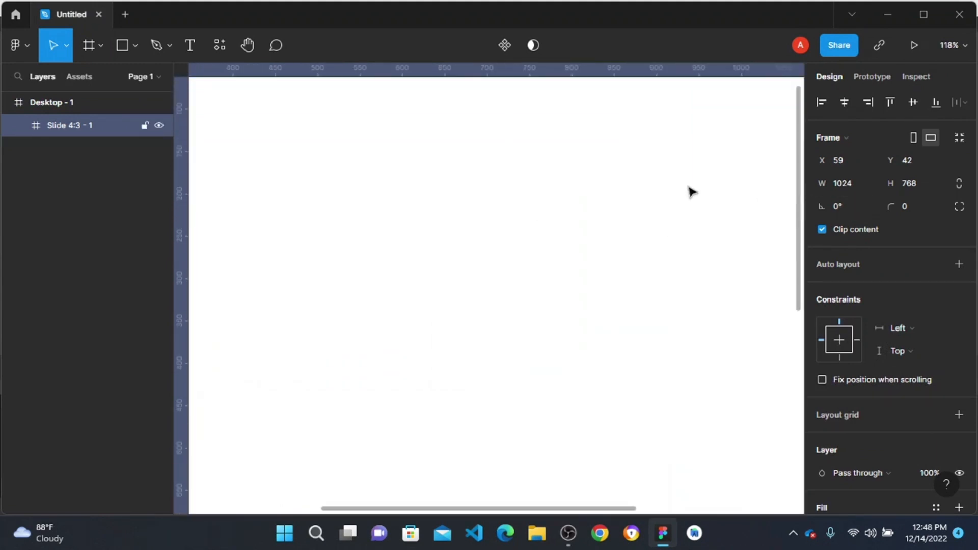
scroll(637, 194, "right", 3)
left_click_drag(655, 190, 482, 212)
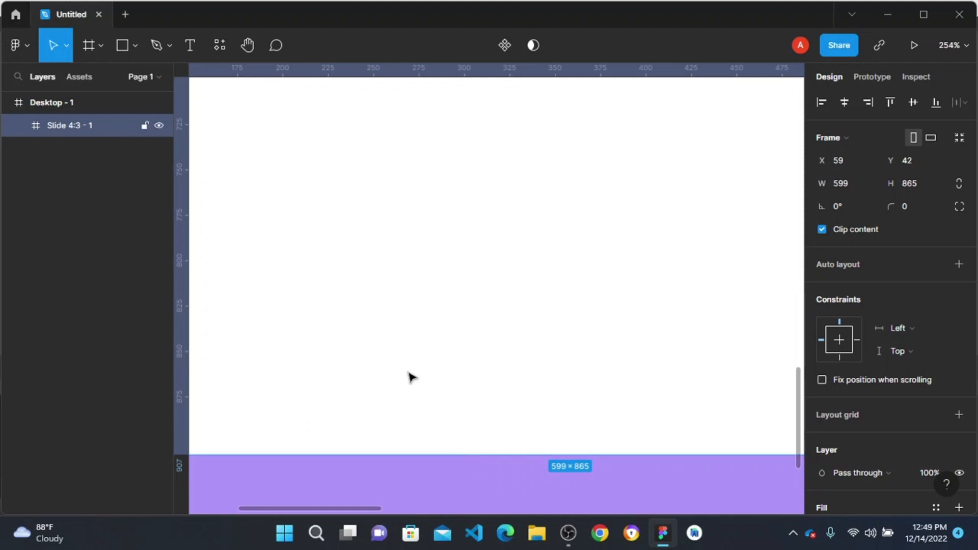
scroll(413, 375, "down", 1)
scroll(414, 374, "down", 3)
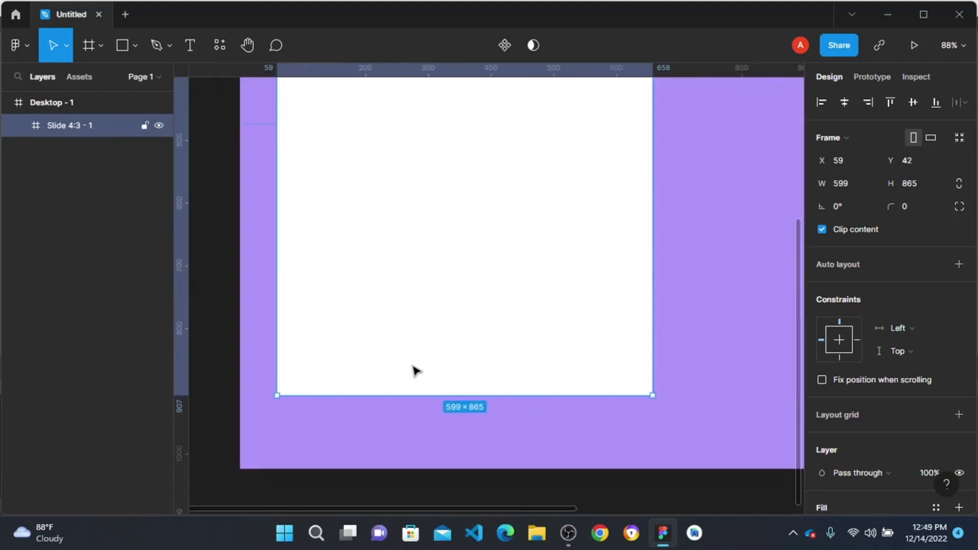
scroll(470, 122, "up", 2)
scroll(463, 135, "down", 5)
scroll(512, 188, "up", 1)
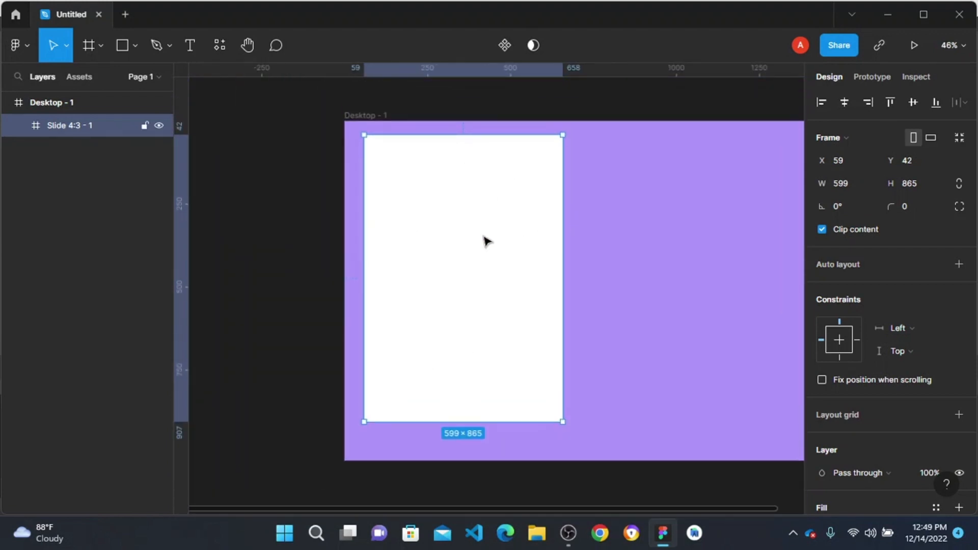
left_click_drag(484, 239, 465, 250)
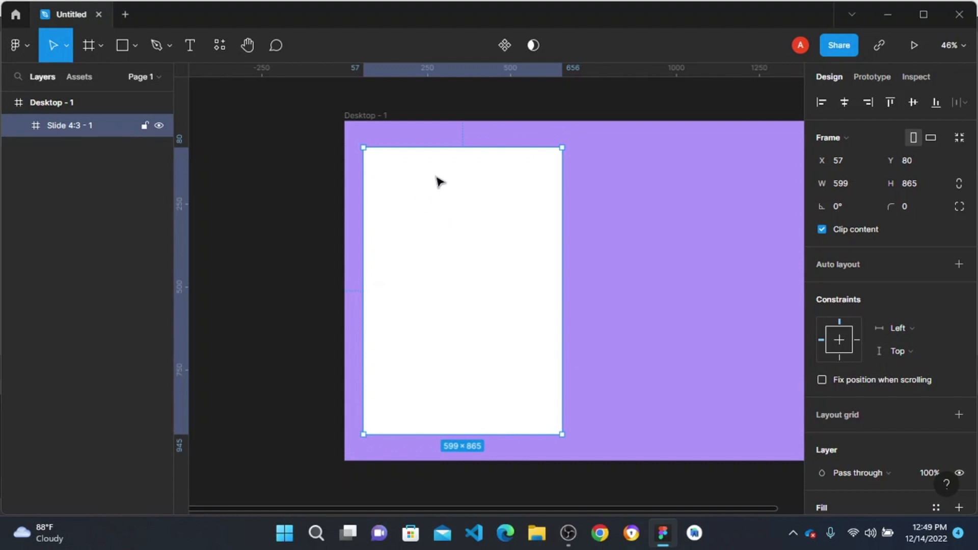
left_click_drag(436, 177, 435, 170)
- Add the text "Report Chat Messages" on the empty canvas above the desktop frame
scroll(483, 135, "up", 2)
scroll(459, 201, "up", 5)
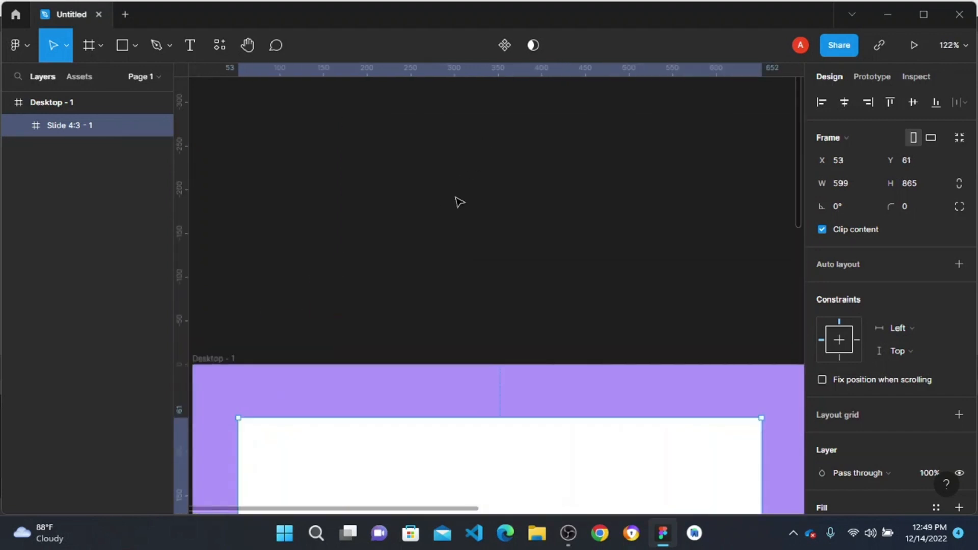
scroll(441, 192, "down", 4)
scroll(459, 158, "up", 3)
left_click(461, 157)
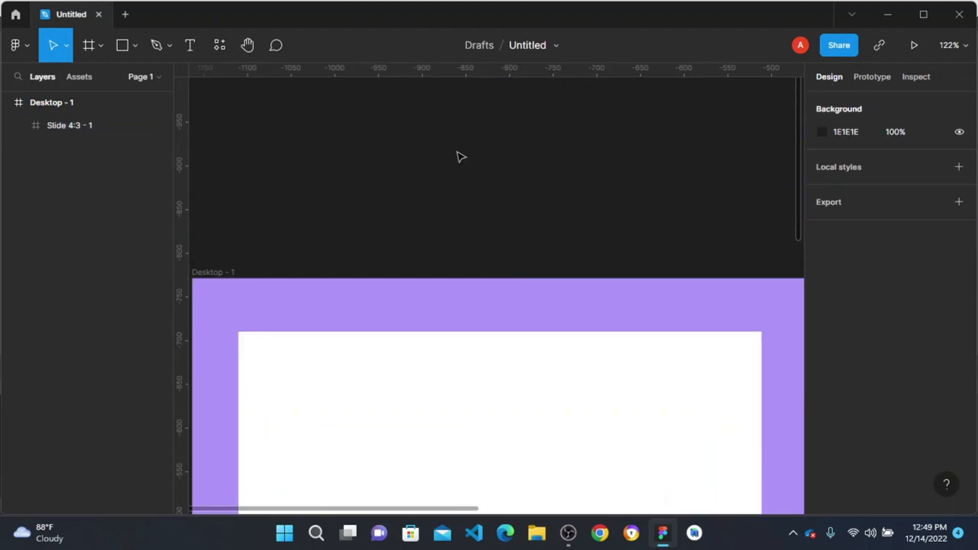
key("t")
left_click(456, 153)
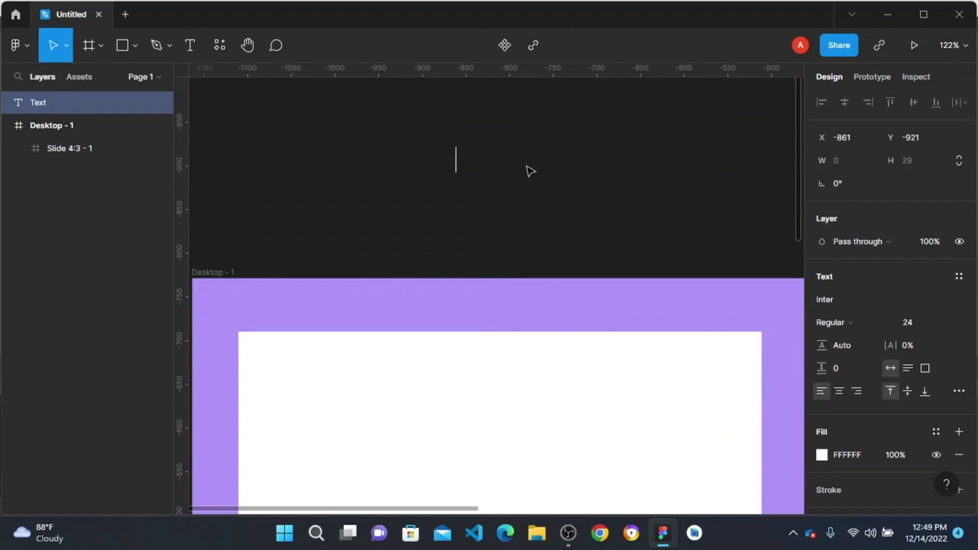
type("Re")
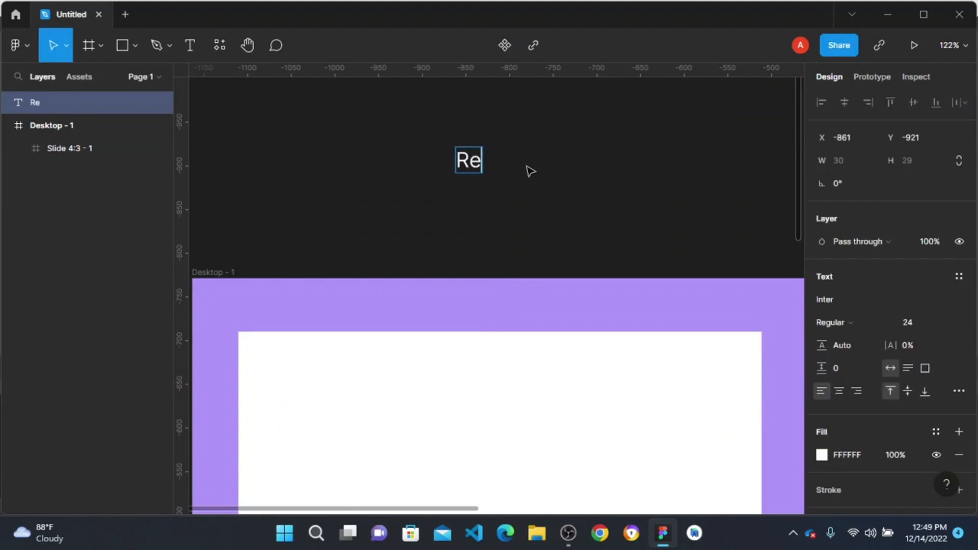
type("port Cha")
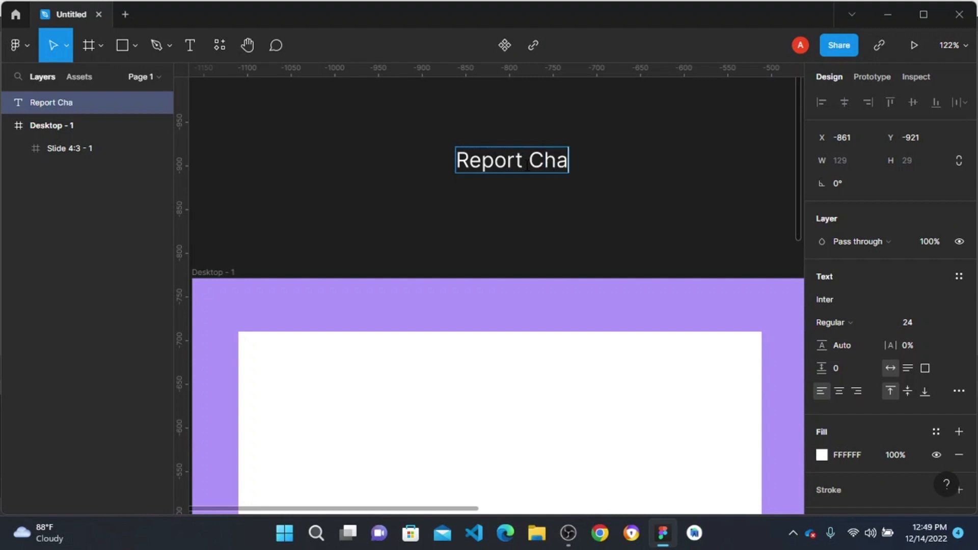
type("t Messages")
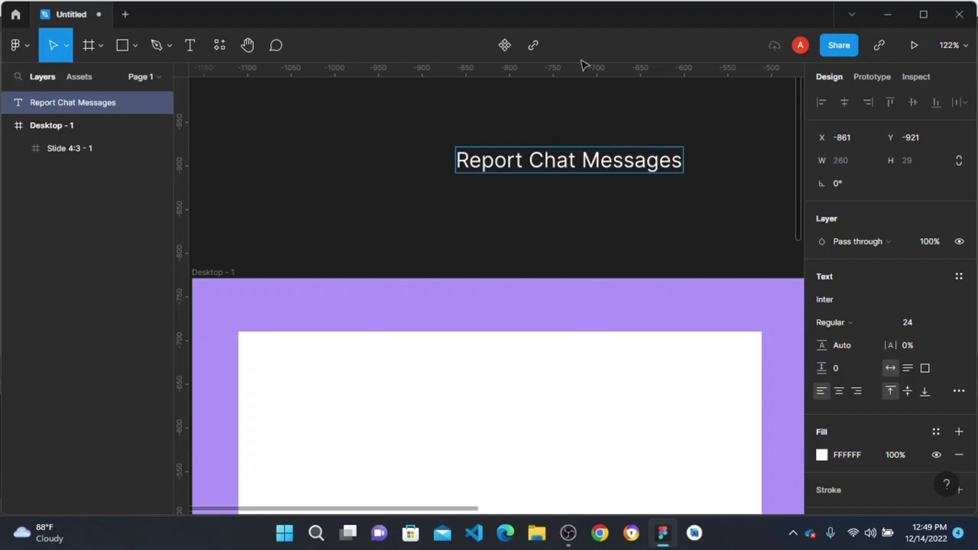
scroll(595, 122, "right", 5)
key("Escape")
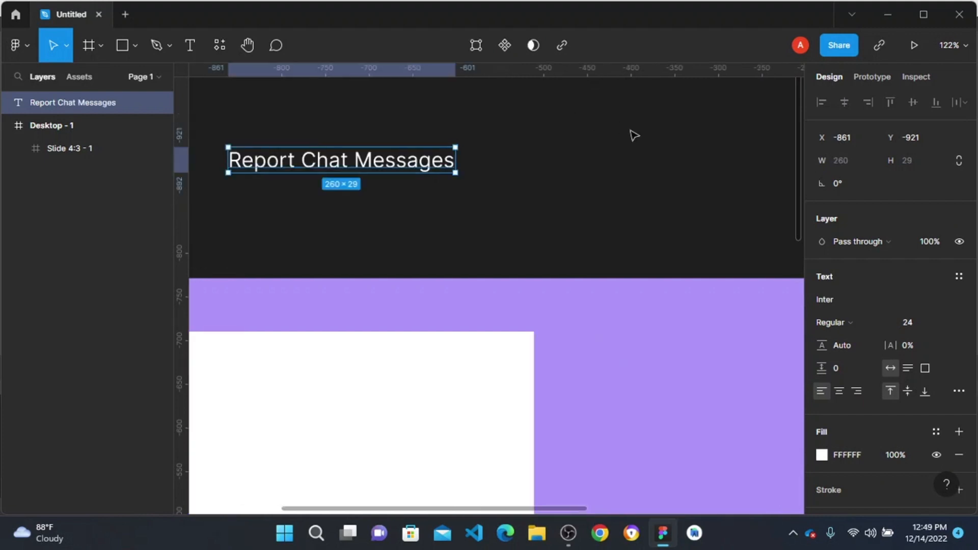
- Draw a thin vertical rectangle 2 wide beside the title text and set its height to 12
key("r")
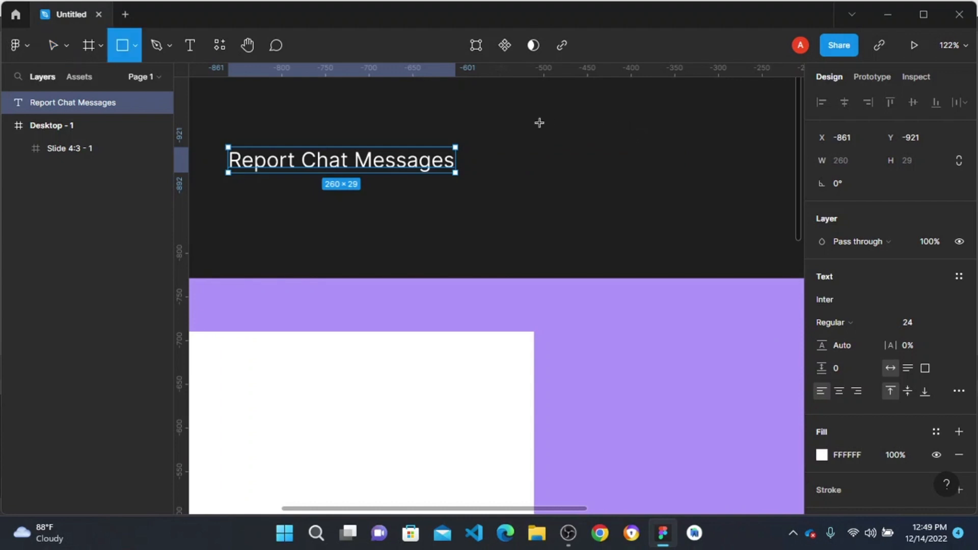
scroll(539, 122, "up", 3, "ctrl")
left_click_drag(535, 169, 538, 201)
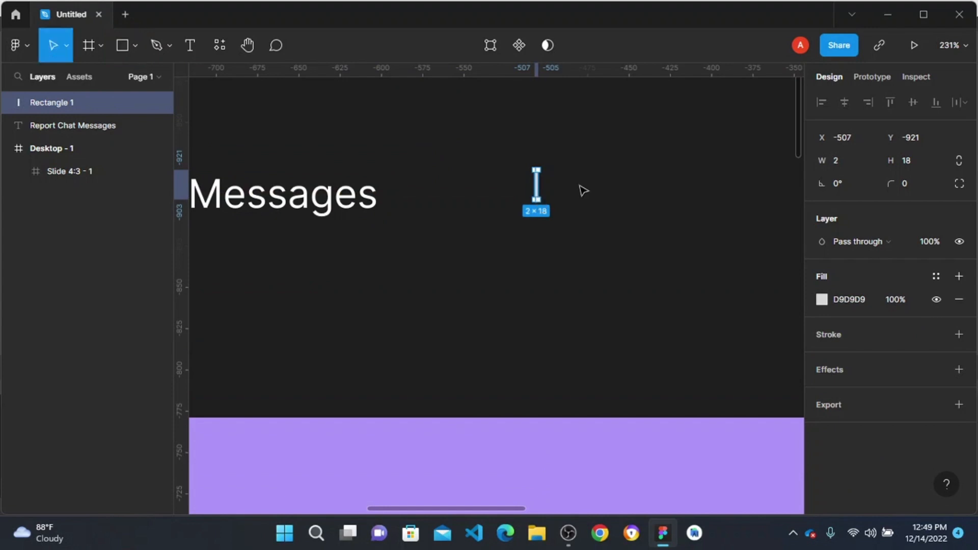
left_click(904, 161)
type("12")
left_click(563, 142)
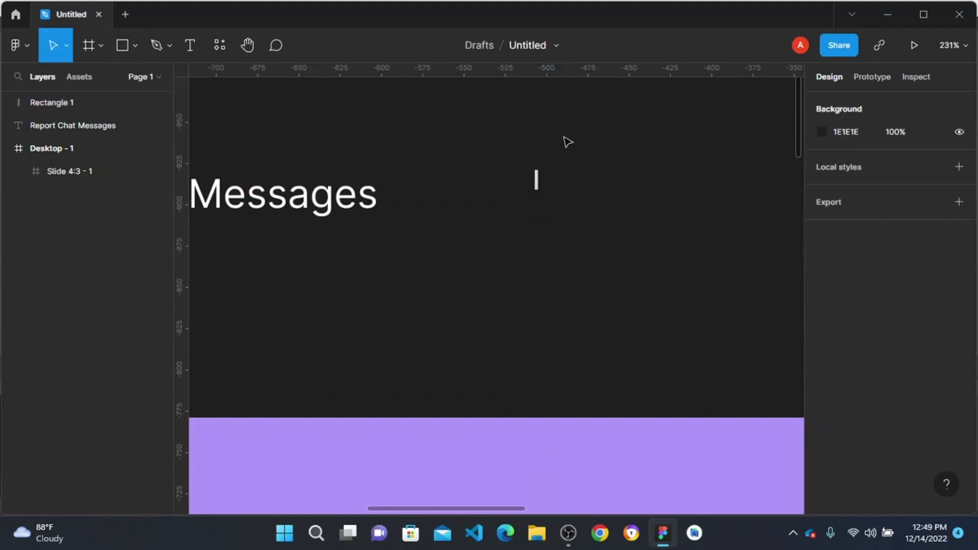
- Rotate the small vertical bar beside the title to 45°
left_click(537, 181)
left_click(858, 192)
type("45")
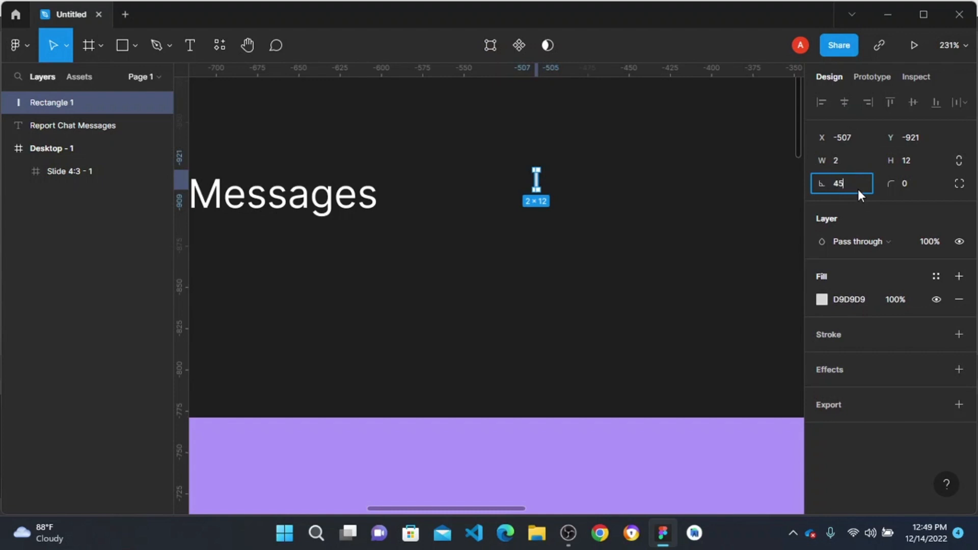
key("Return")
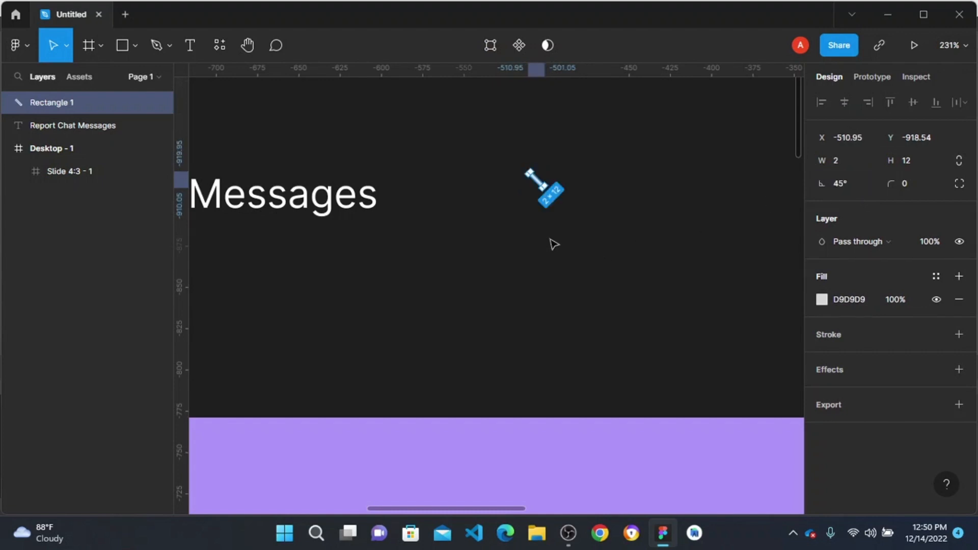
- Duplicate the slanted bar in place and set the copy's rotation to -45° to form an X-shaped close icon
key("ctrl+d")
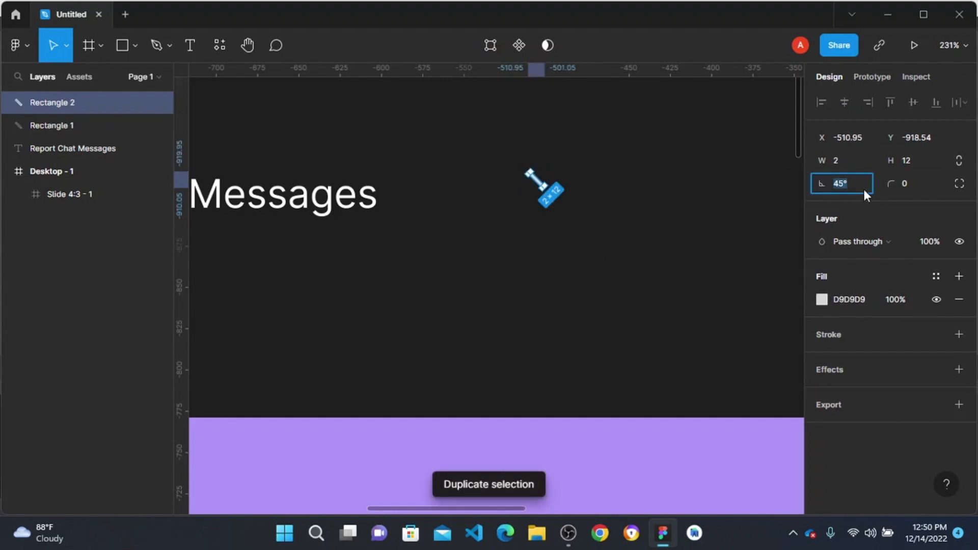
key("Left")
type("-")
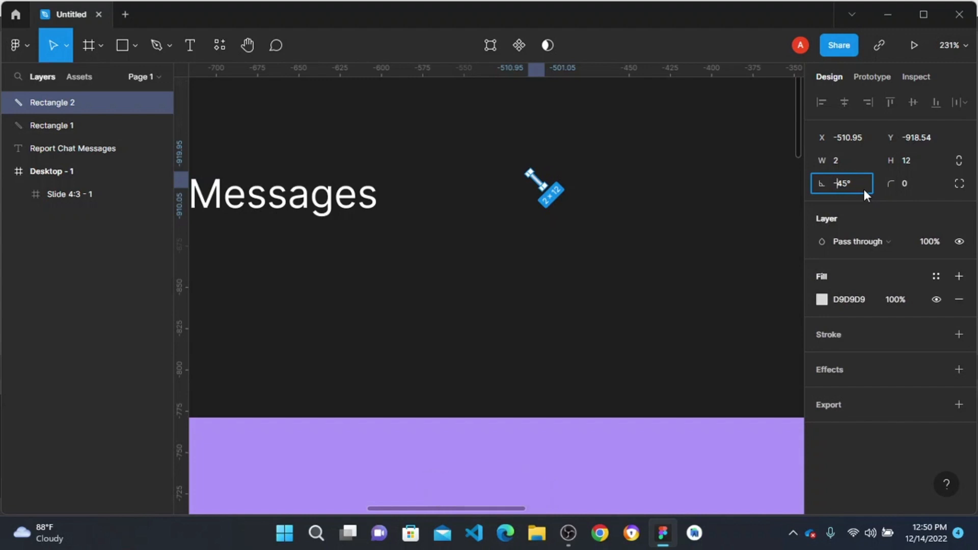
key("Return")
left_click(627, 190)
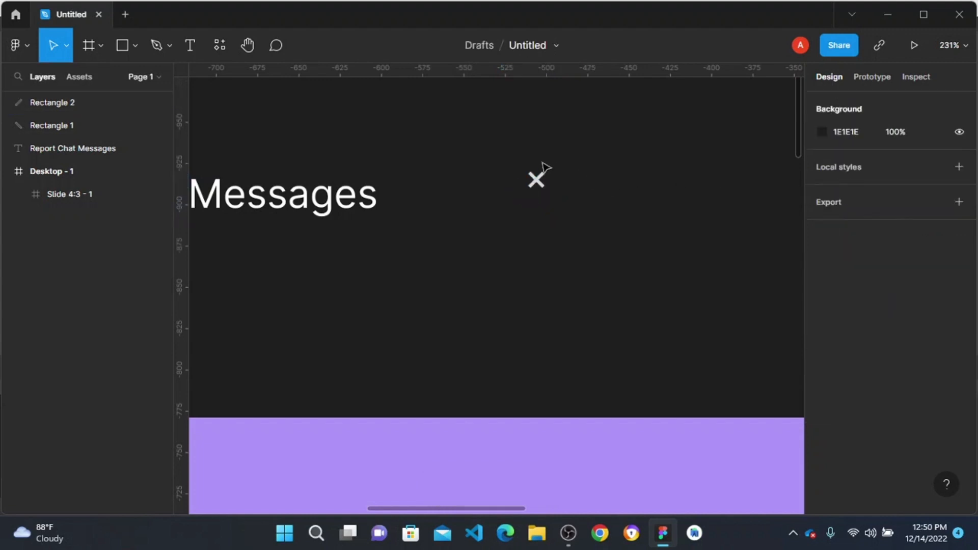
- Group the two crossed bars and wrap the title text and the close icon together in a horizontal auto layout
left_click_drag(502, 153, 570, 227)
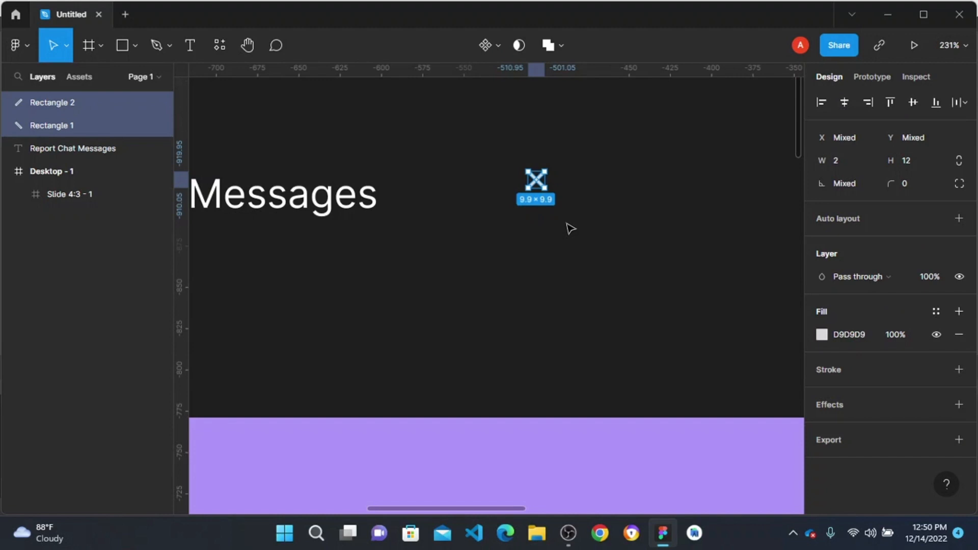
key("ctrl+g")
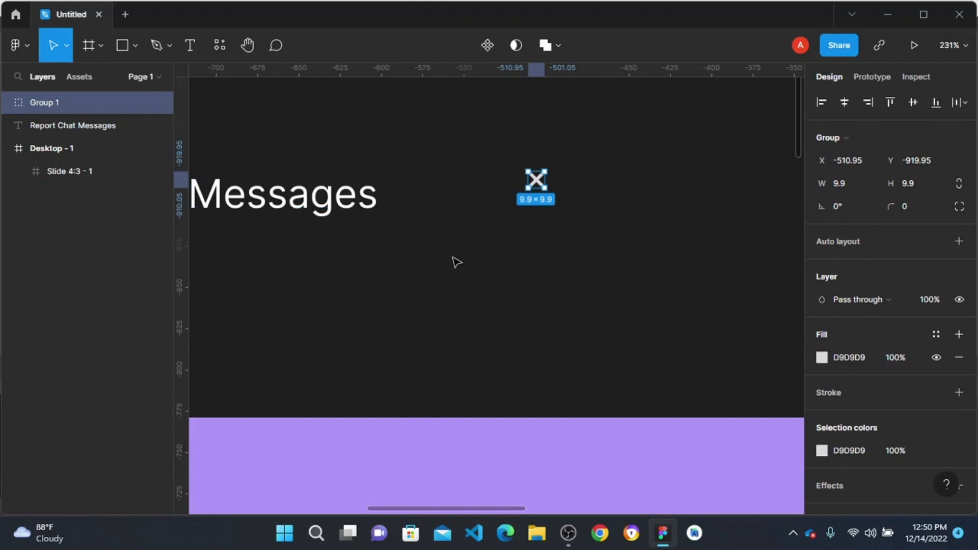
scroll(454, 262, "down", 3)
scroll(450, 256, "left", 3)
left_click_drag(274, 172, 724, 282)
key("shift+a")
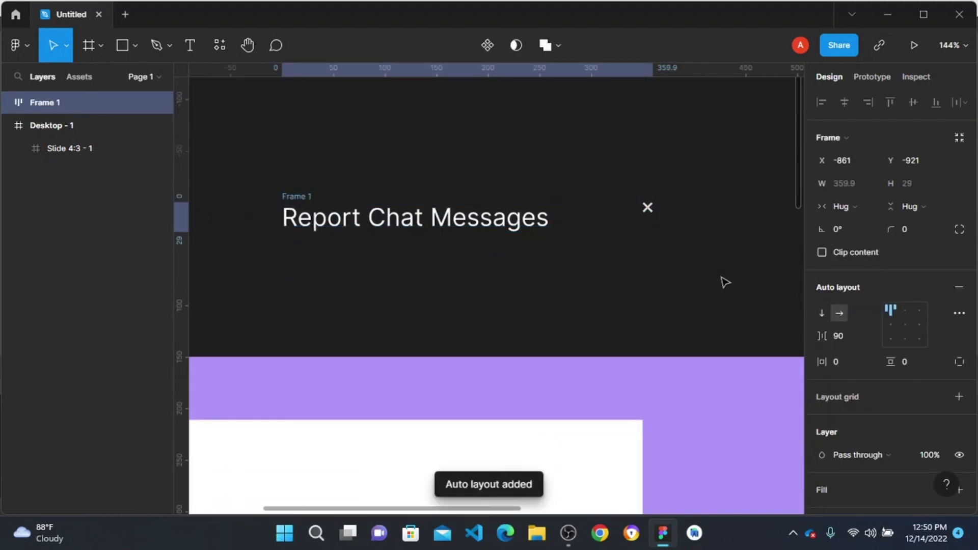
- Align the title row's contents to the vertical centre and set its auto layout spacing mode to Space between
left_click(891, 326)
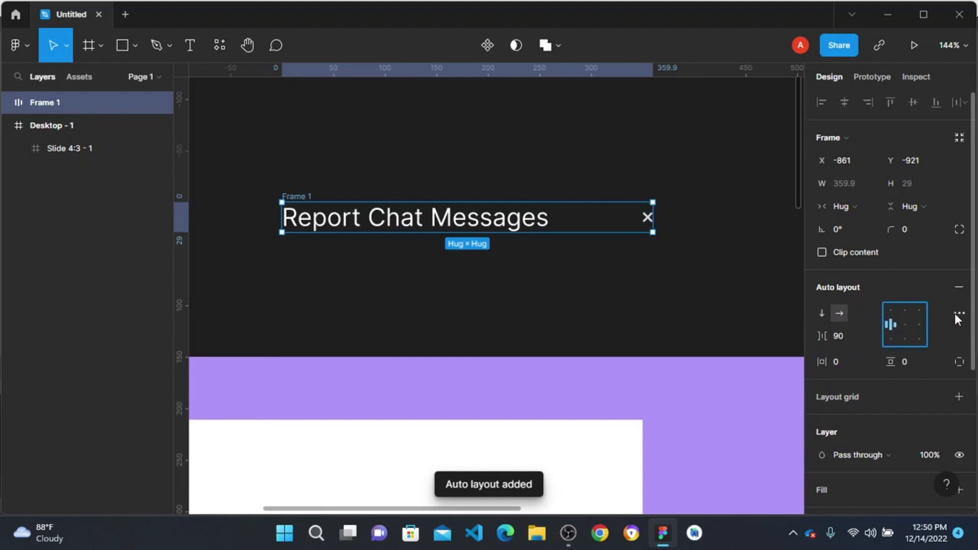
left_click(956, 313)
left_click(786, 413)
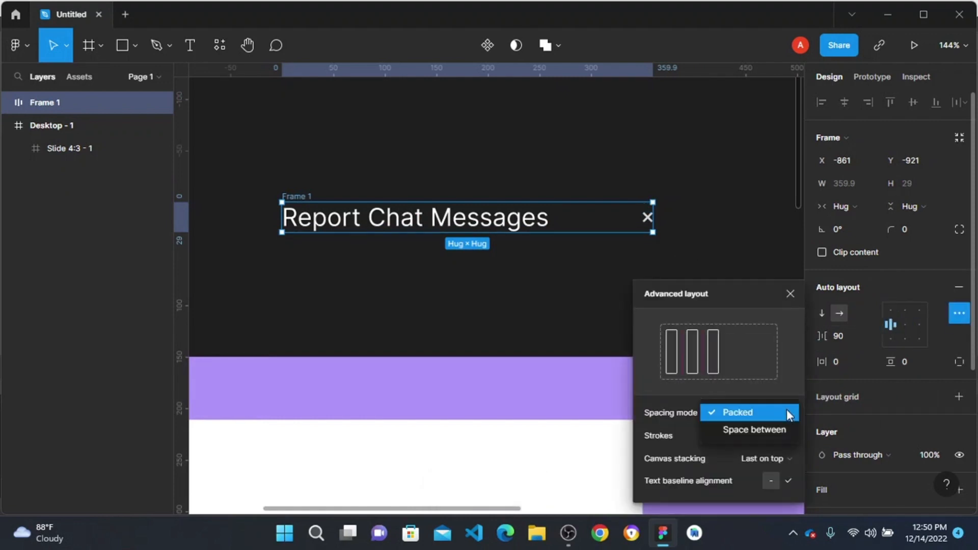
left_click(765, 433)
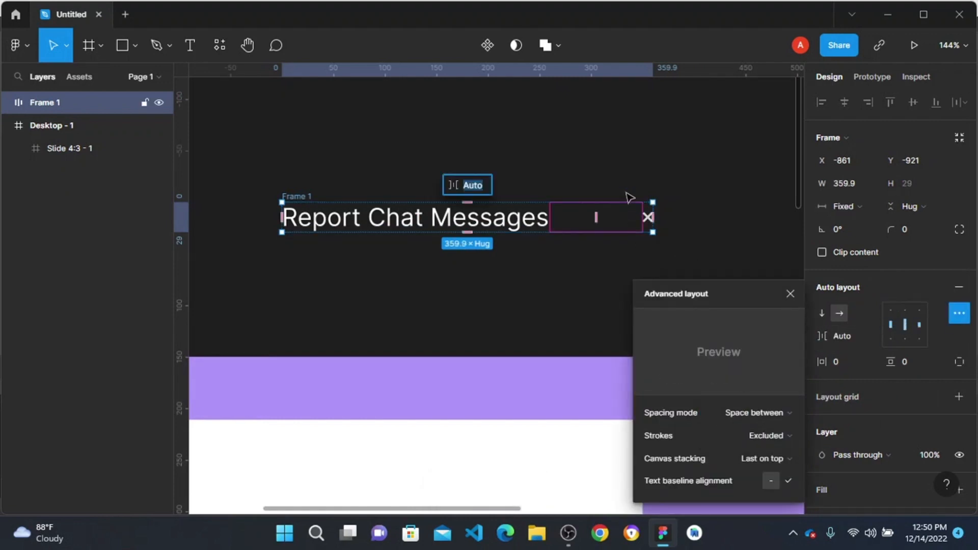
- Add a five-column stretch layout grid with side margins to the white panel
left_click(614, 154)
scroll(418, 199, "down", 5)
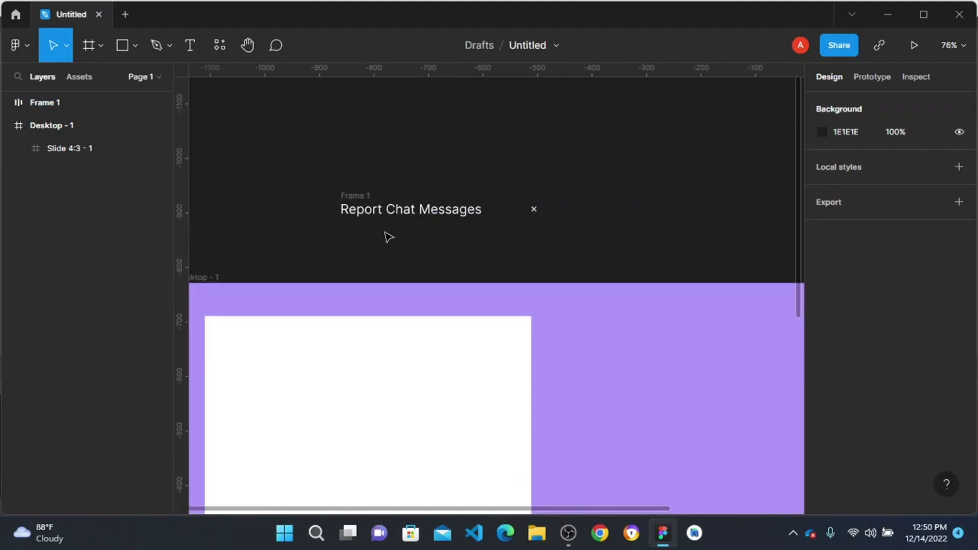
scroll(301, 253, "down", 2)
left_click(223, 263)
scroll(925, 345, "down", 3)
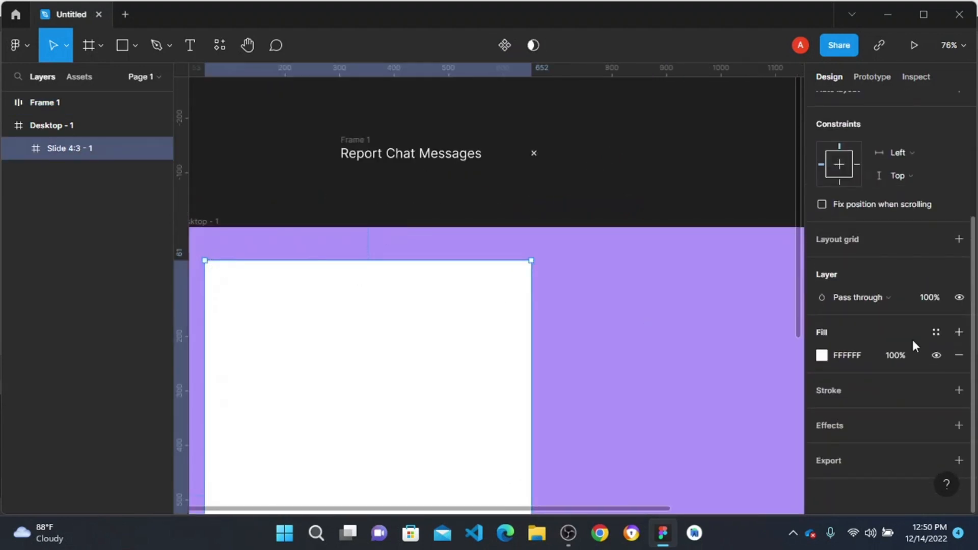
left_click(957, 239)
left_click(822, 263)
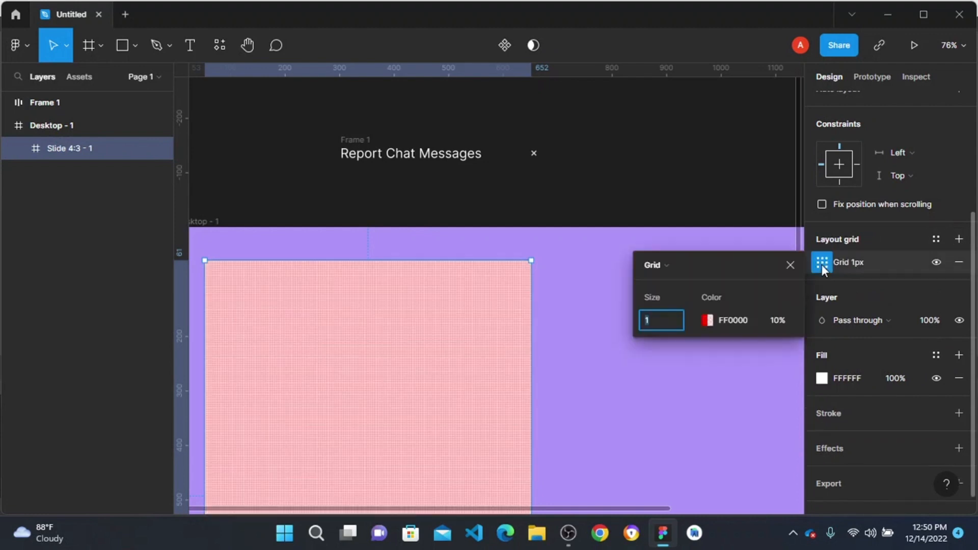
left_click(668, 269)
left_click(671, 283)
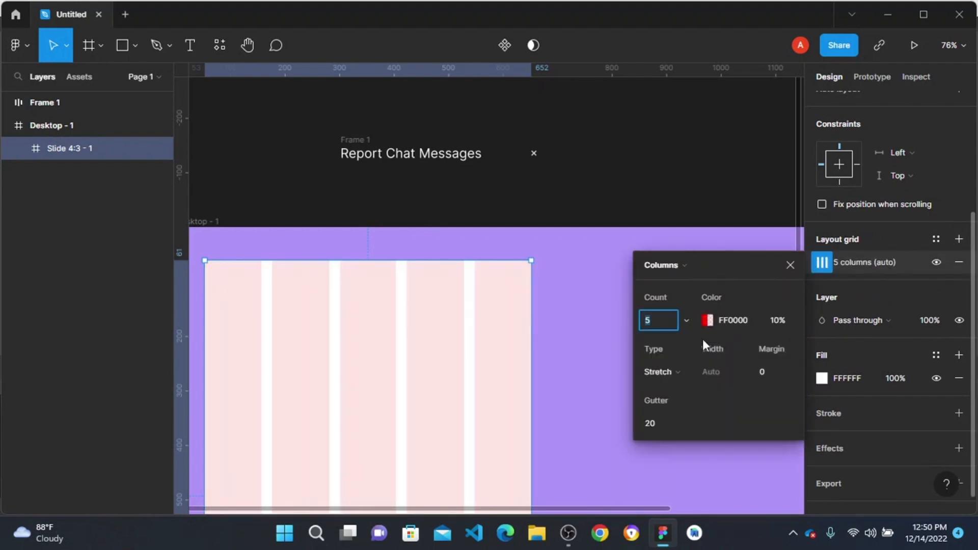
left_click(769, 372)
left_click(446, 192)
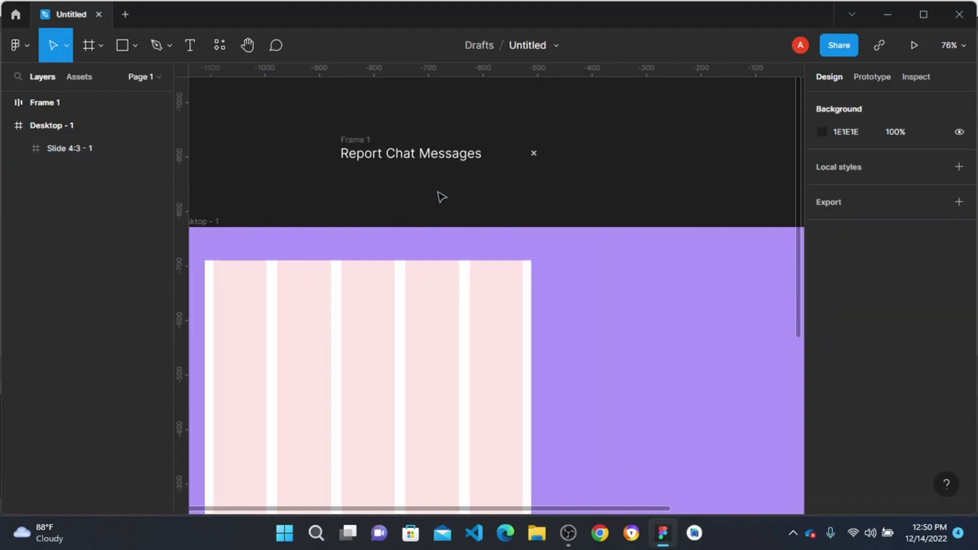
- Move the title row into the white panel at X 16, Y 48, flush with the start of the first grid column
scroll(427, 221, "down", 2)
left_click_drag(404, 93, 242, 249)
scroll(240, 306, "up", 4)
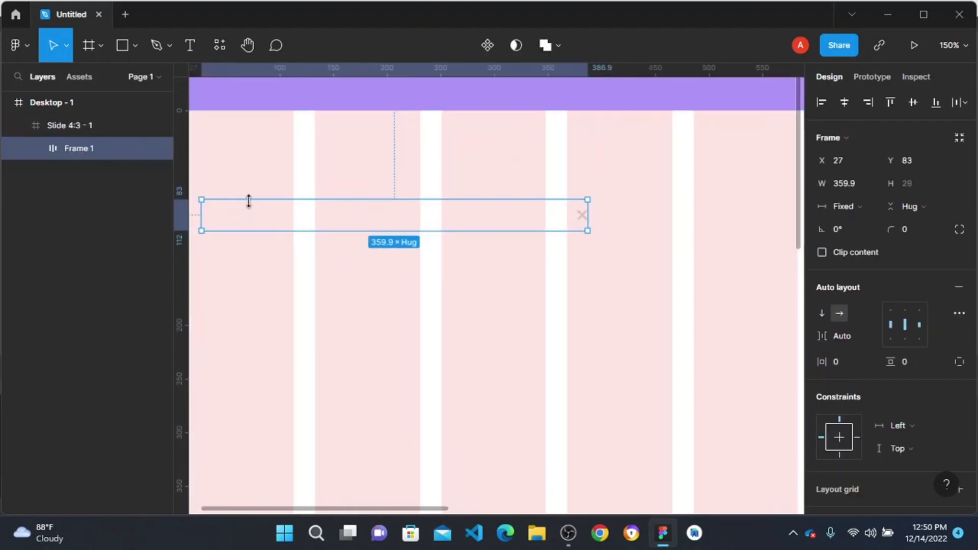
scroll(256, 209, "left", 2)
left_click_drag(408, 213, 393, 179)
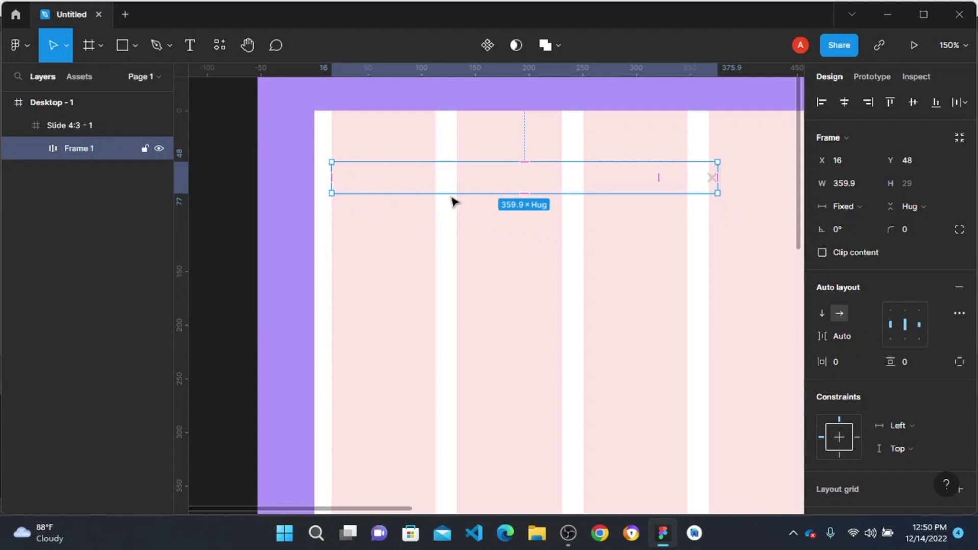
- Change the fill of the "Report Chat Messages" title text to near-black 111111
left_click(402, 191)
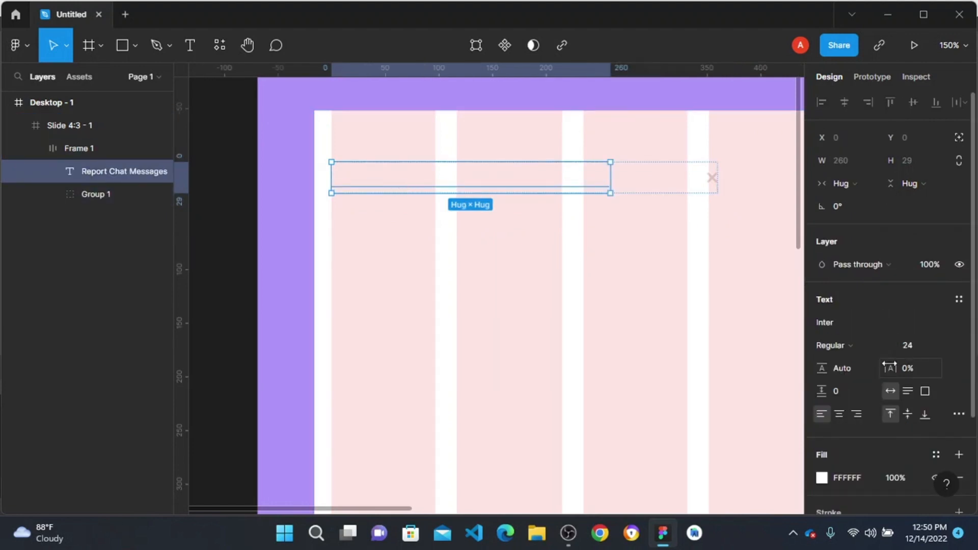
left_click(821, 478)
left_click_drag(711, 229, 637, 319)
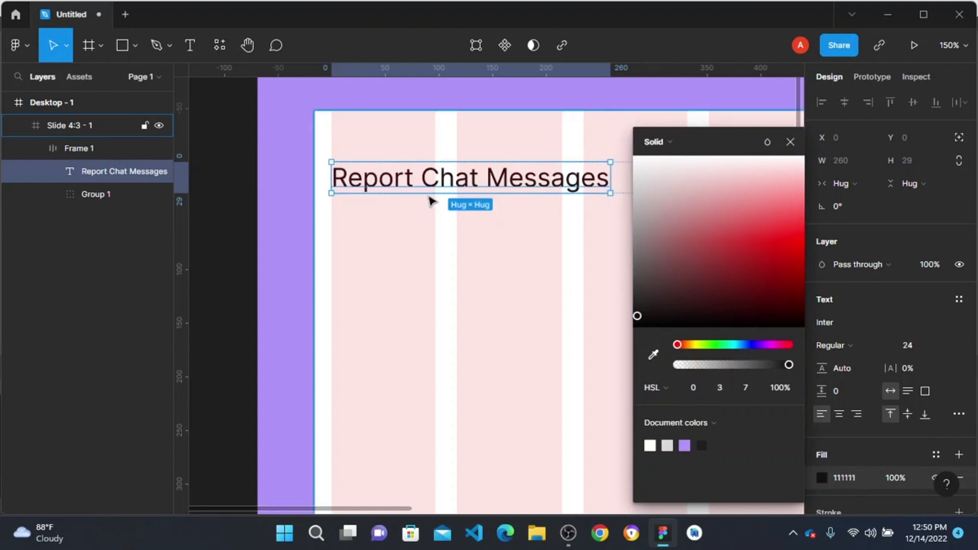
left_click(401, 91)
scroll(446, 176, "down", 3)
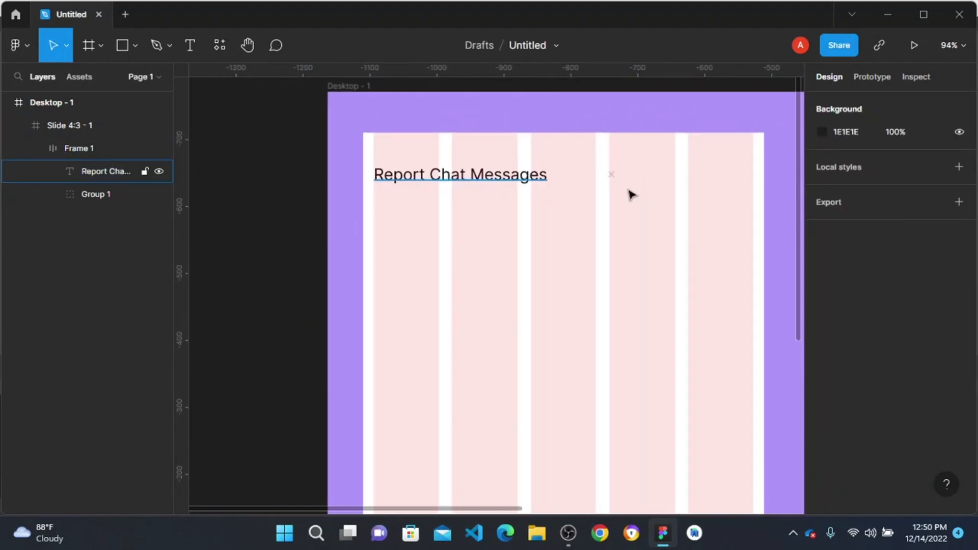
- Widen the title row to 567 so it reaches the outer edge of the last grid column
left_click(620, 181)
left_click(400, 178)
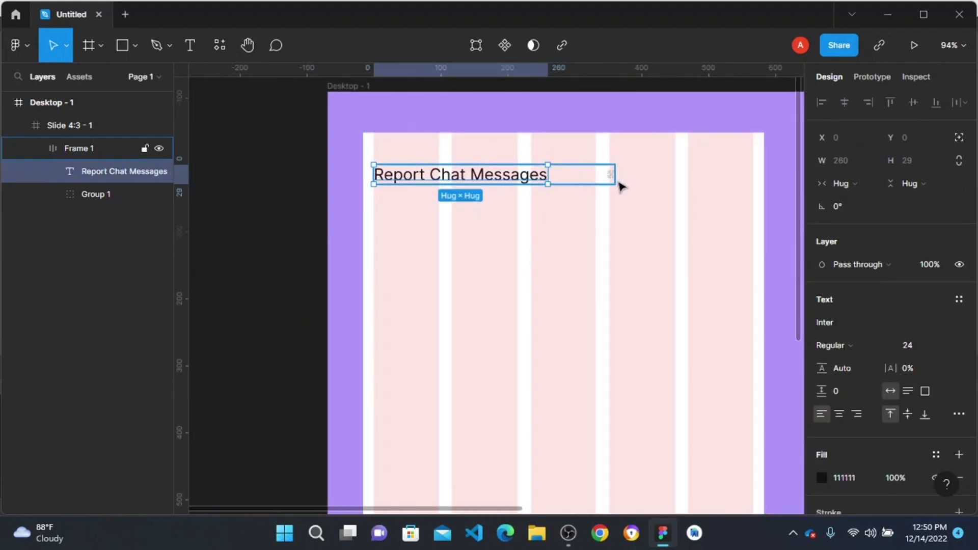
left_click(576, 169)
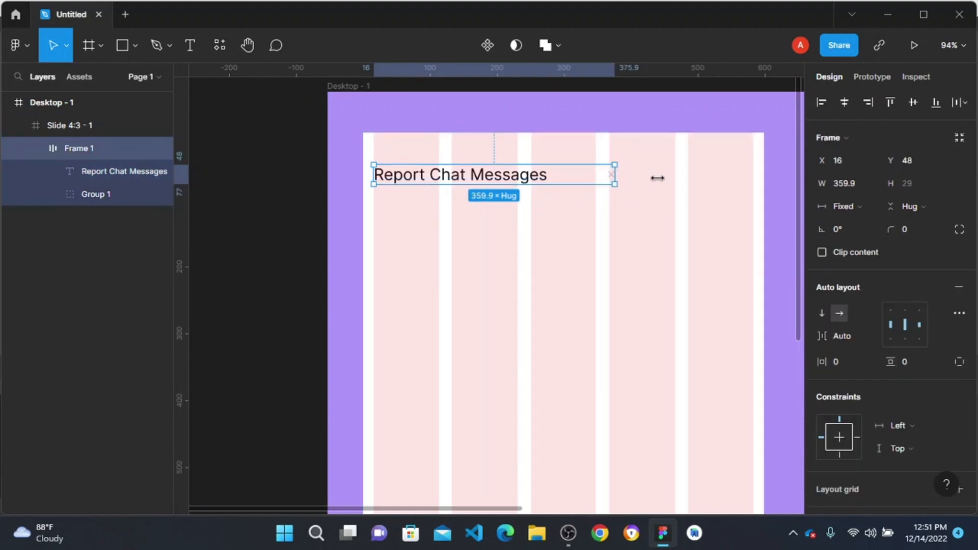
left_click_drag(614, 176, 752, 184)
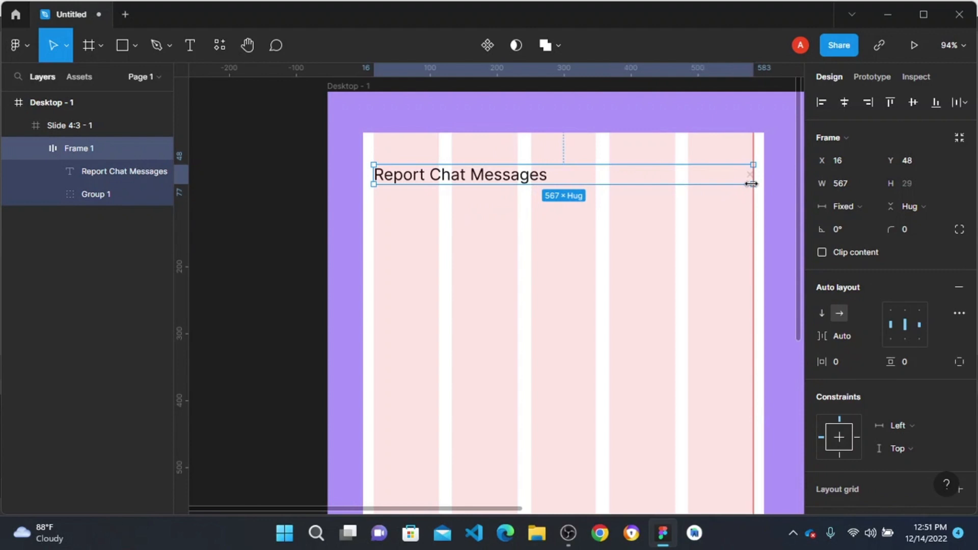
left_click(541, 116)
- Examine how the title and close icon sit against the panel's column grid
scroll(542, 116, "down", 2)
scroll(542, 116, "right", 1)
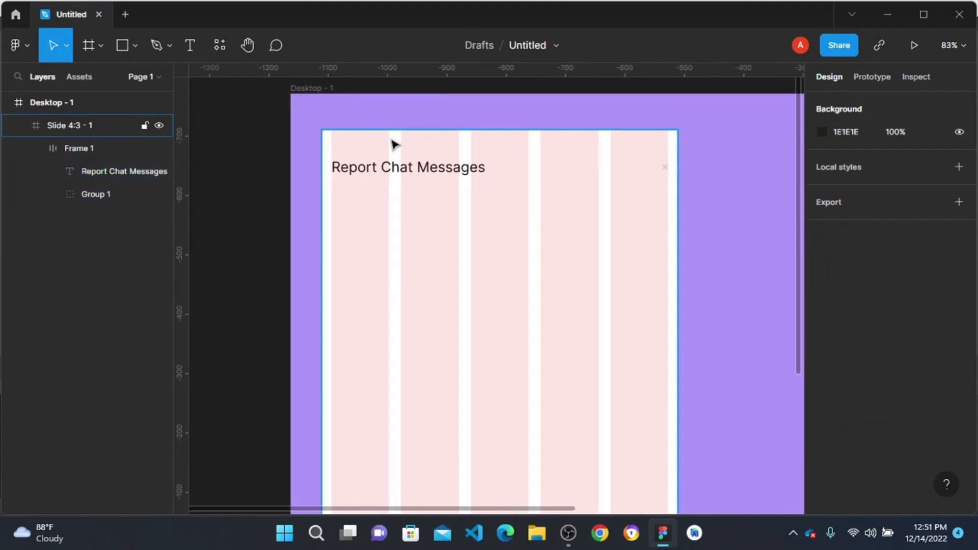
scroll(450, 159, "down", 1)
scroll(494, 166, "up", 3)
scroll(494, 166, "up", 1)
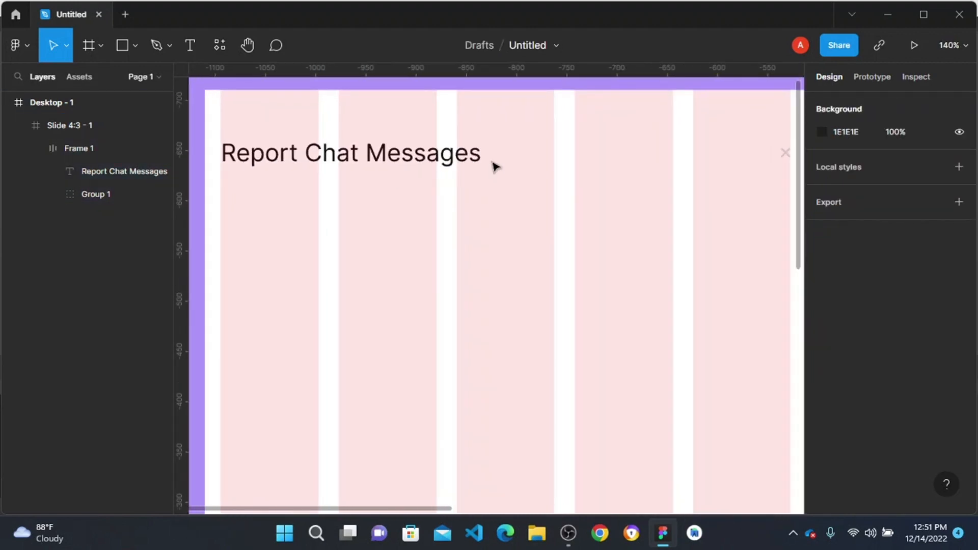
scroll(404, 155, "down", 1)
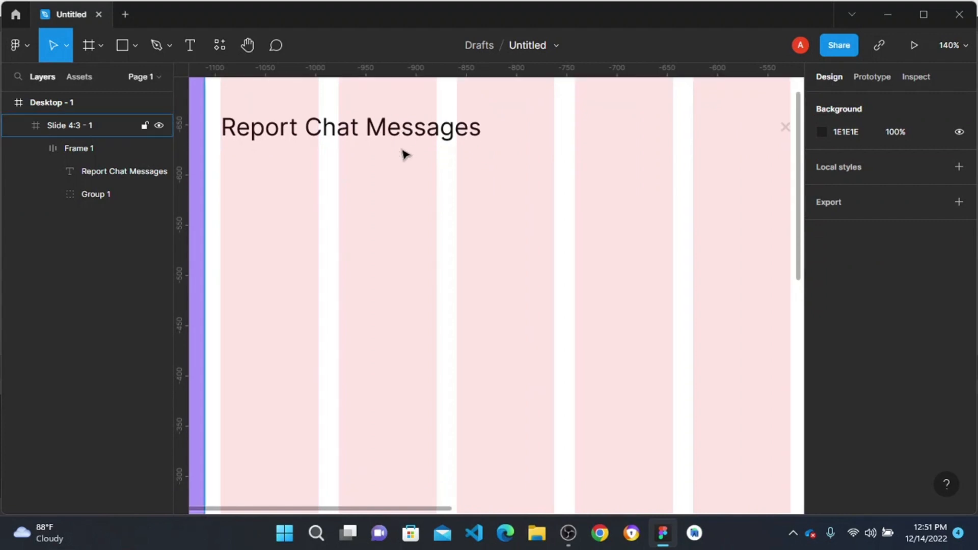
scroll(404, 153, "down", 1)
scroll(404, 154, "up", 3)
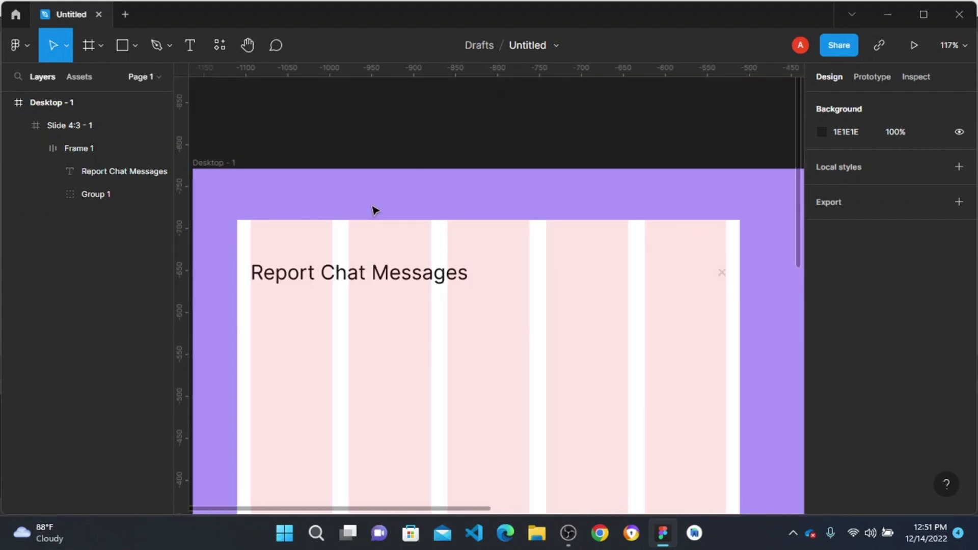
scroll(377, 212, "down", 1)
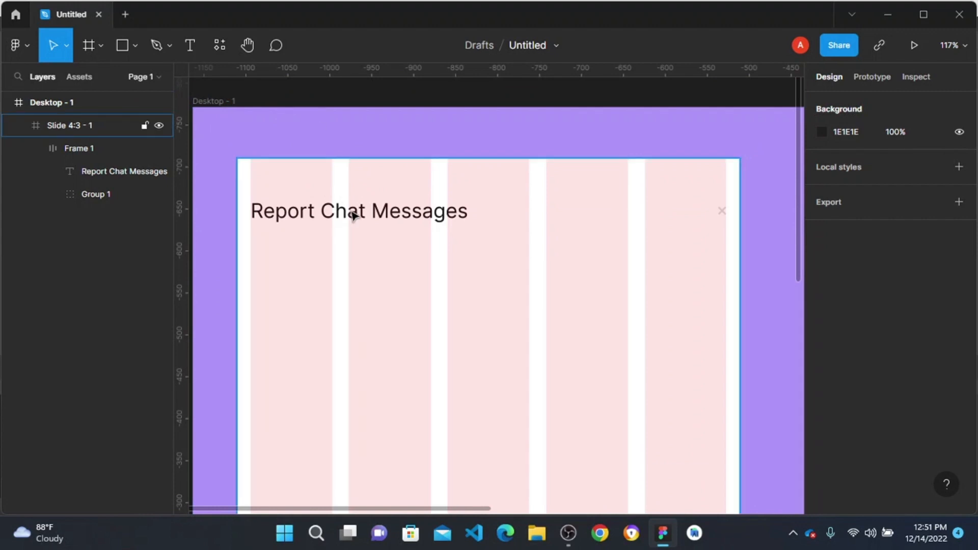
- Add the text "Search for a reason" on the empty canvas above the purple desktop frame
key("t")
scroll(340, 113, "up", 2)
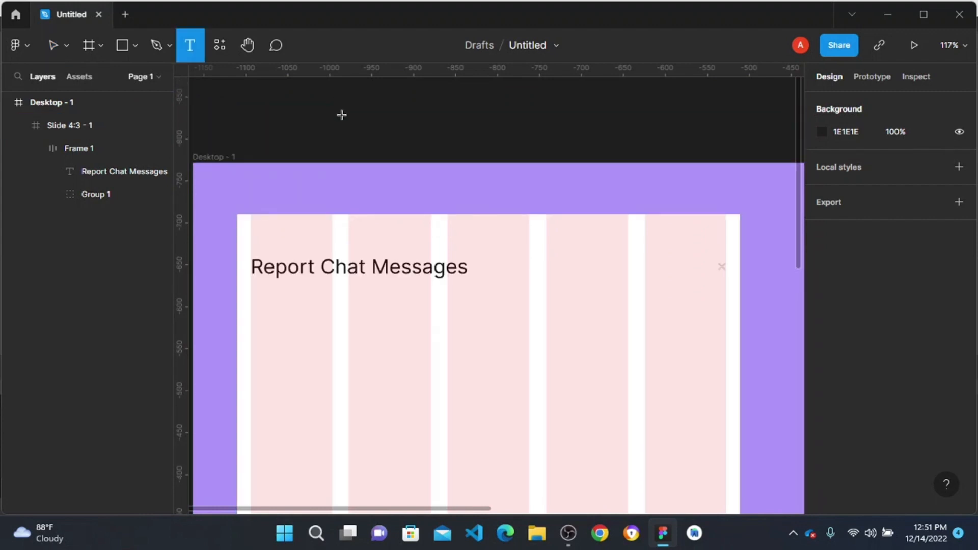
left_click(342, 116)
type("Sea")
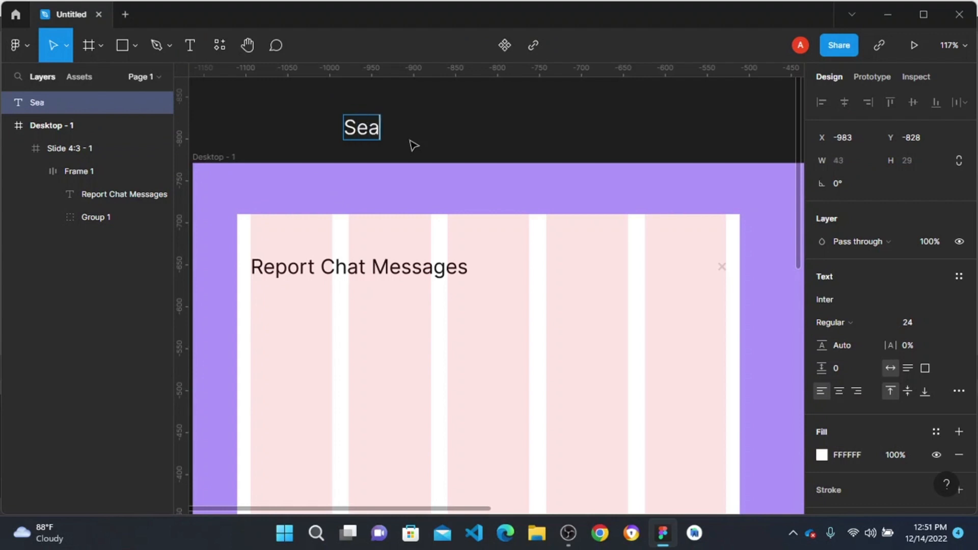
type("rch for a reason")
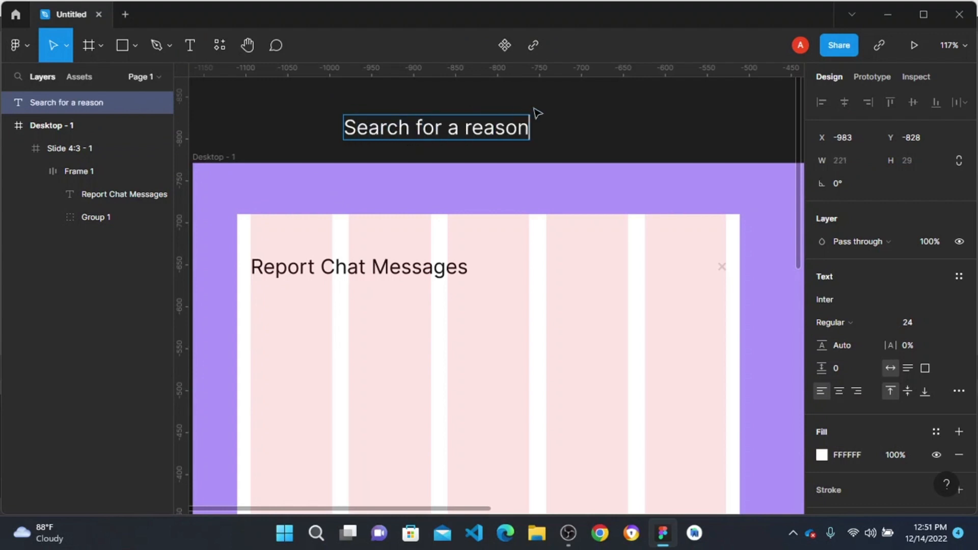
key("Escape")
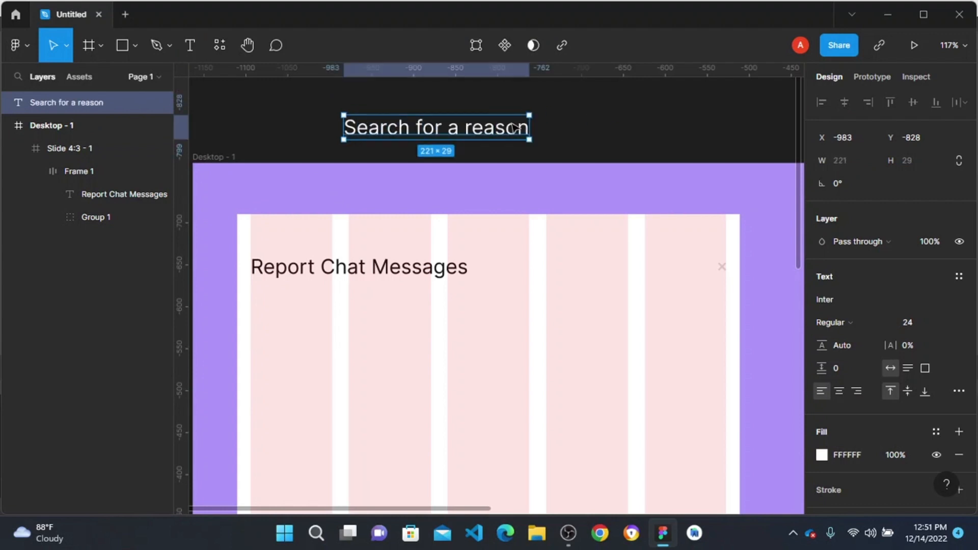
- Wrap the "Search for a reason" text in an auto layout with 24 horizontal and 12 vertical padding, and select that frame
key("shift+a")
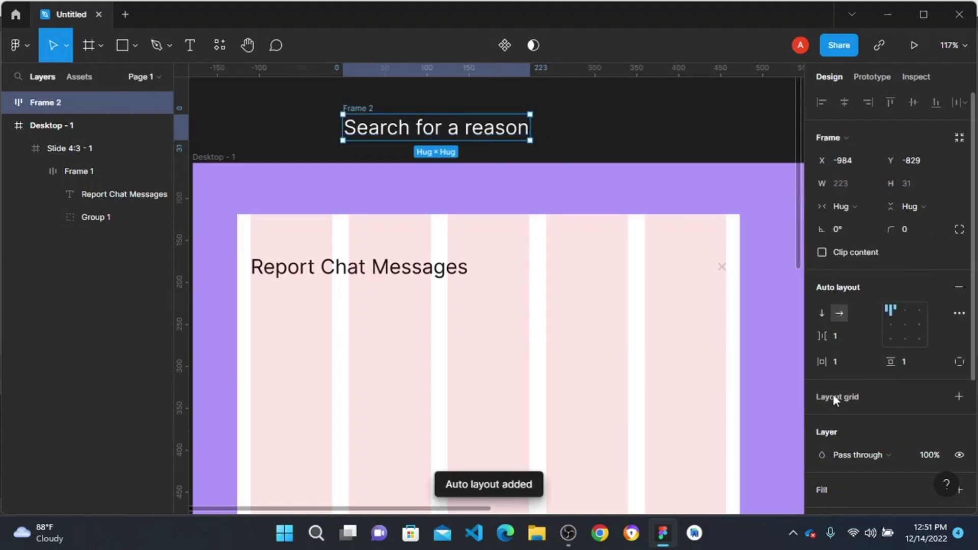
scroll(845, 366, "down", 2)
left_click(847, 291)
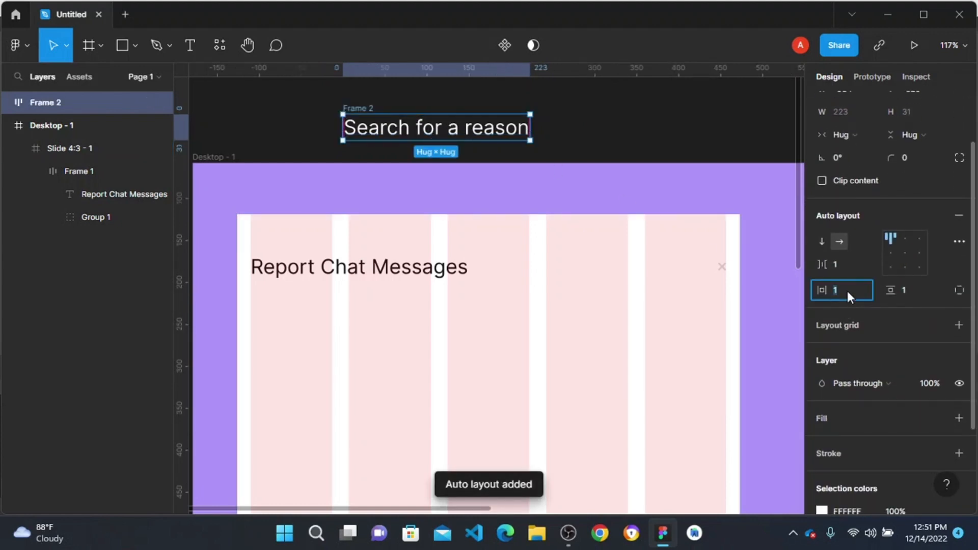
type("24")
key("Tab")
type("12")
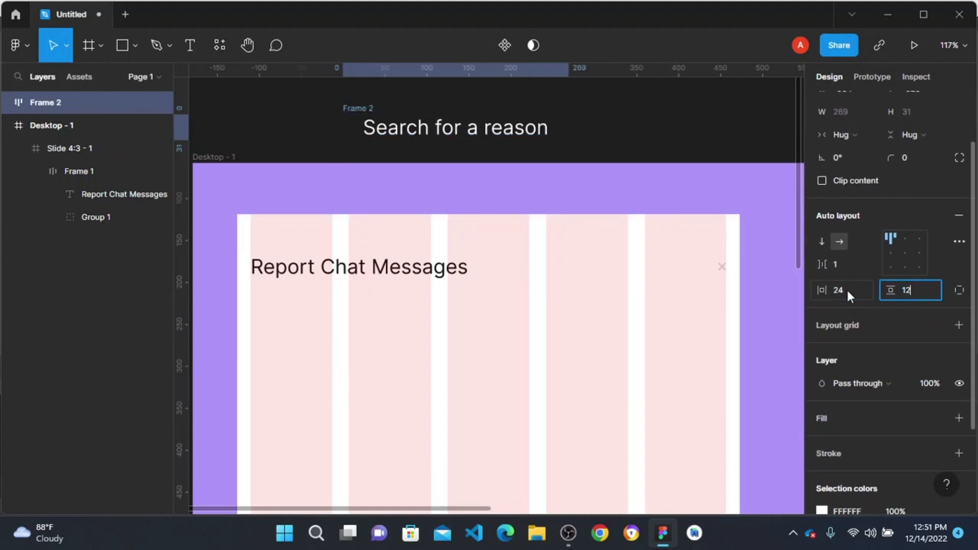
left_click(690, 149)
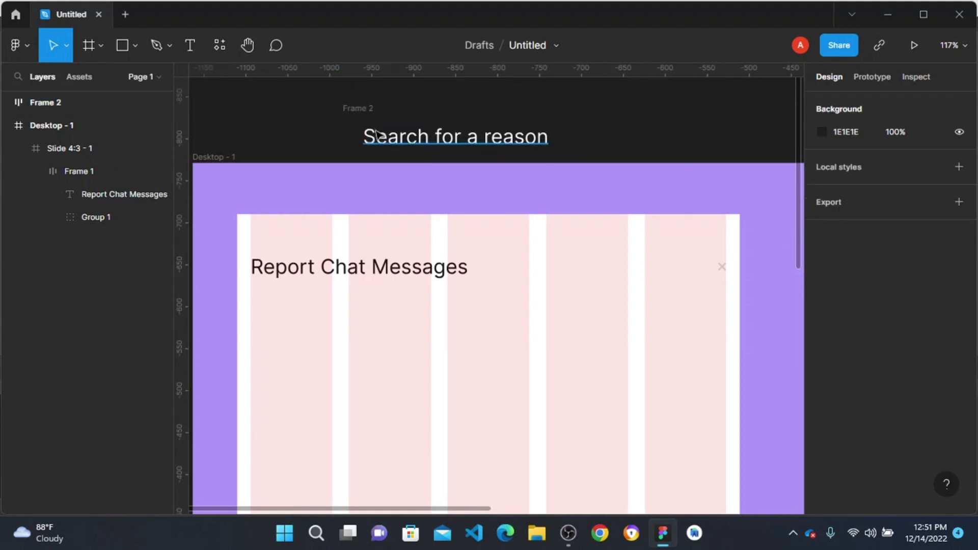
left_click(364, 109)
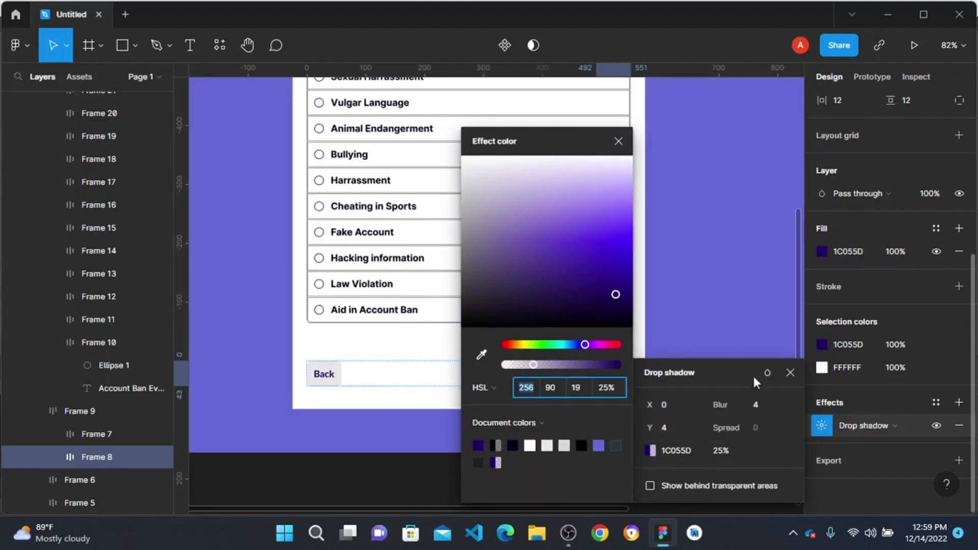
- Close the Next button's shadow settings and add a drop shadow effect to the Back button
left_click(725, 347)
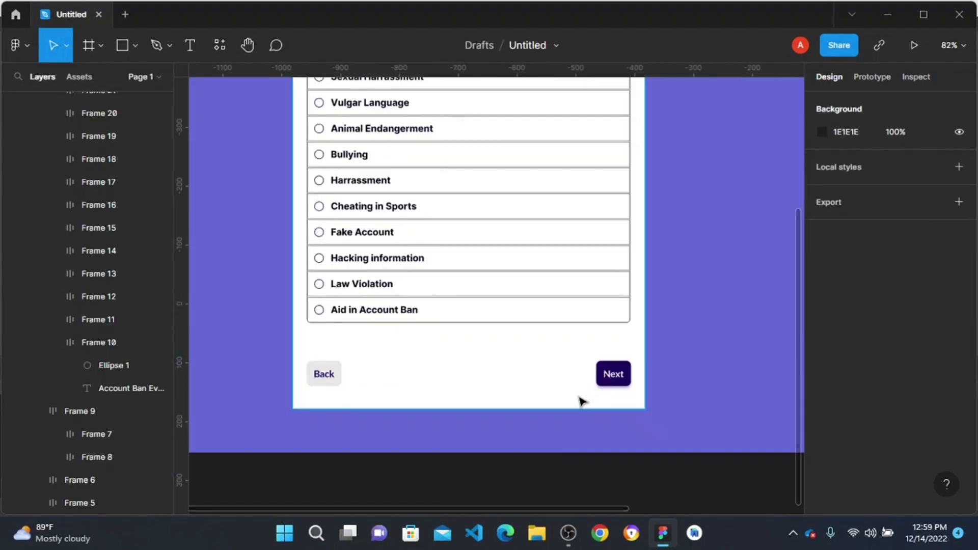
scroll(462, 387, "up", 5)
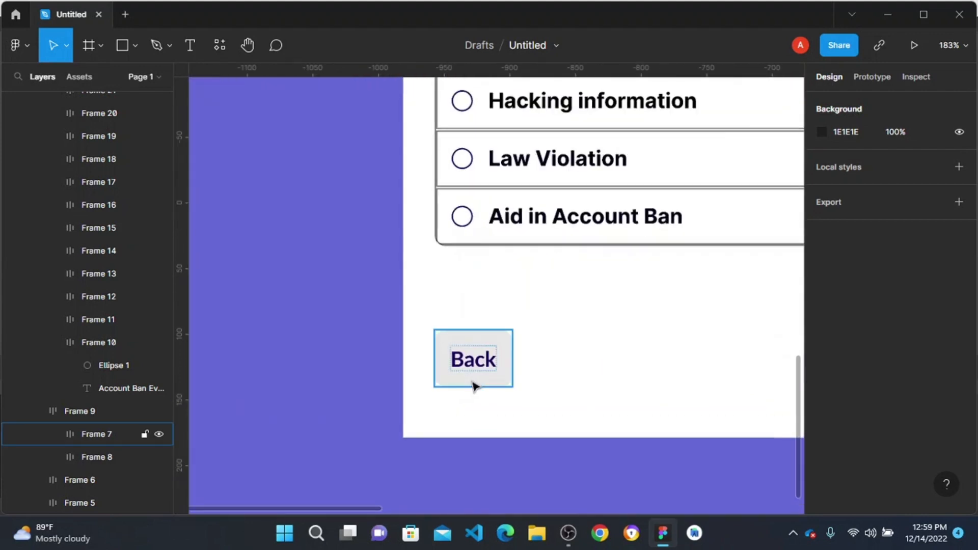
left_click(474, 386)
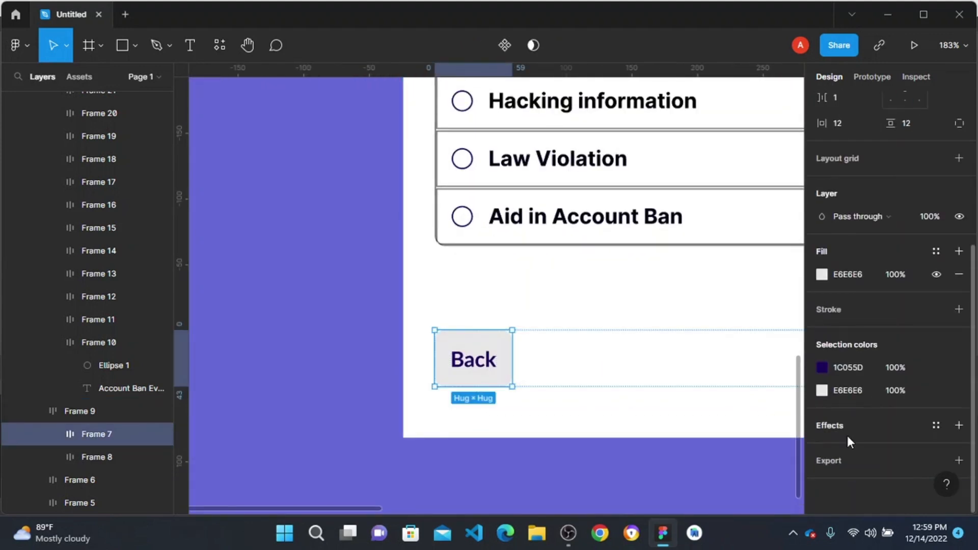
left_click(845, 434)
- Review the dialog's title row, search field and list of report reasons
scroll(630, 397, "up", 5)
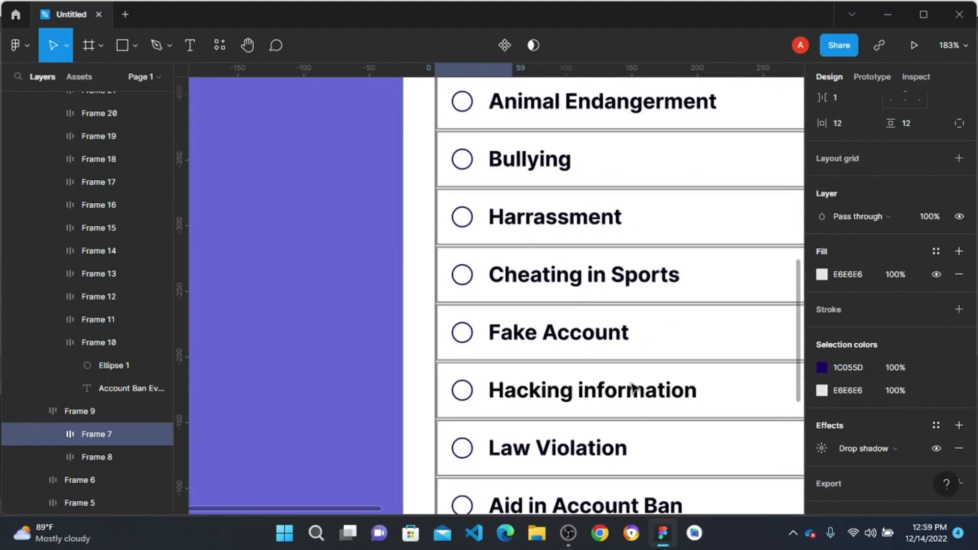
scroll(481, 249, "down", 3)
scroll(480, 249, "right", 4)
scroll(469, 251, "up", 3)
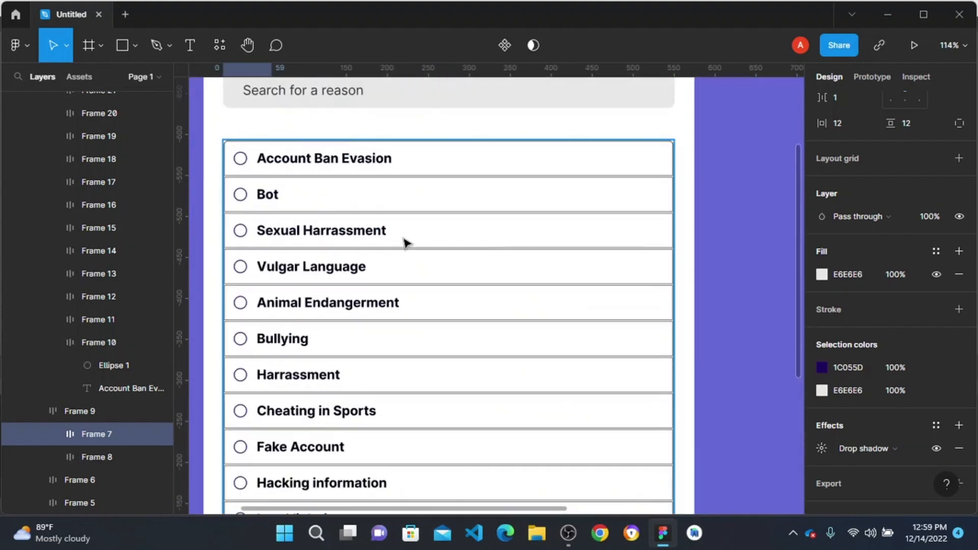
scroll(320, 216, "up", 2)
scroll(325, 214, "down", 3)
scroll(387, 255, "up", 2)
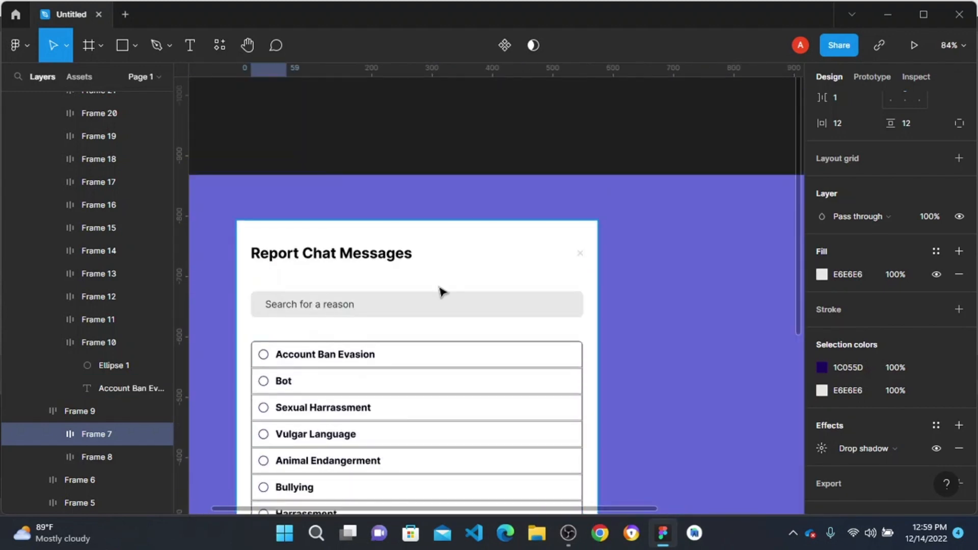
scroll(441, 292, "down", 3)
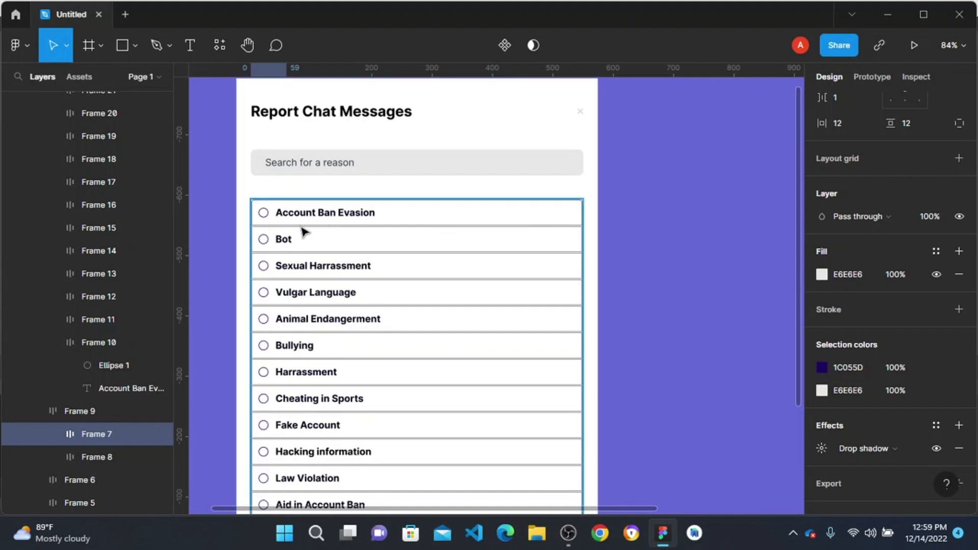
scroll(300, 228, "up", 3)
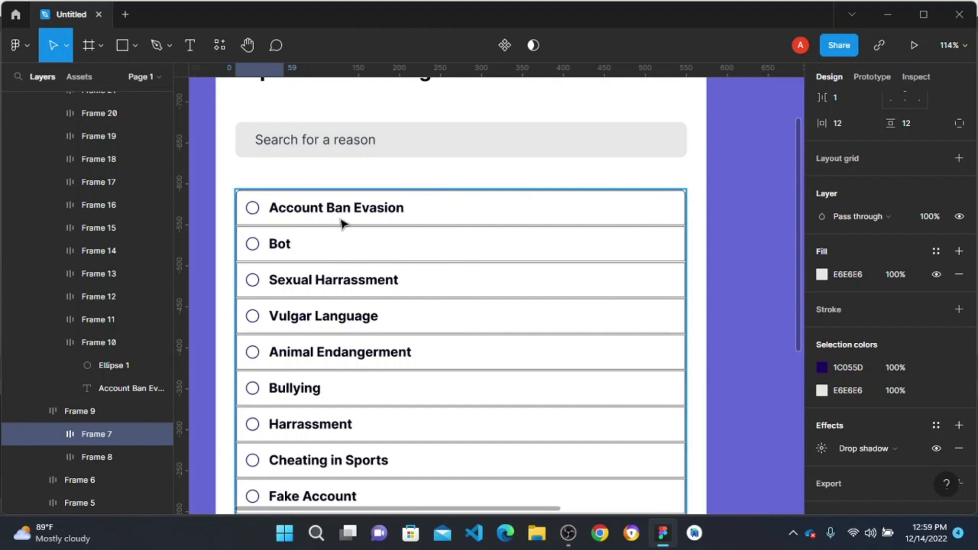
- Select the frame of the "Account Ban Evasion" row and check its width and height
scroll(400, 223, "down", 1)
scroll(316, 212, "up", 5)
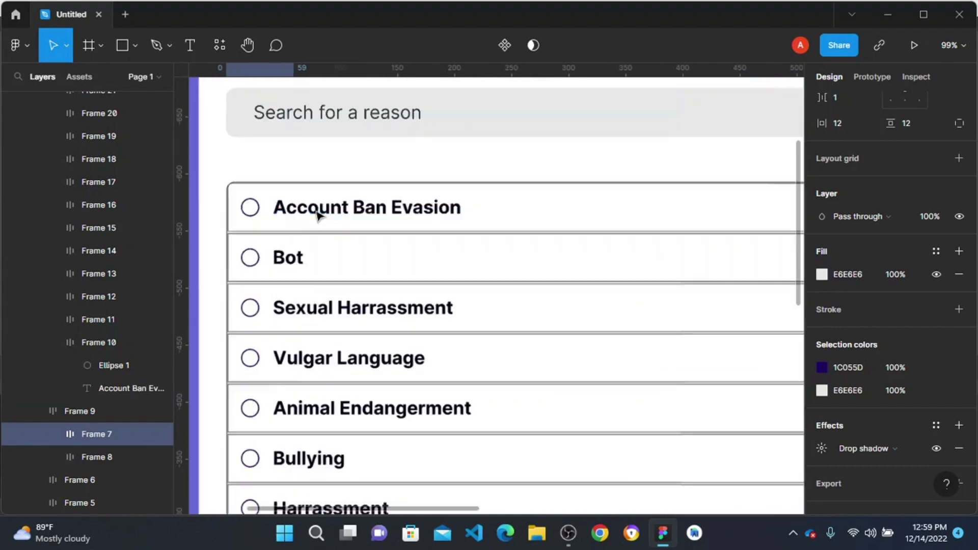
left_click(331, 217)
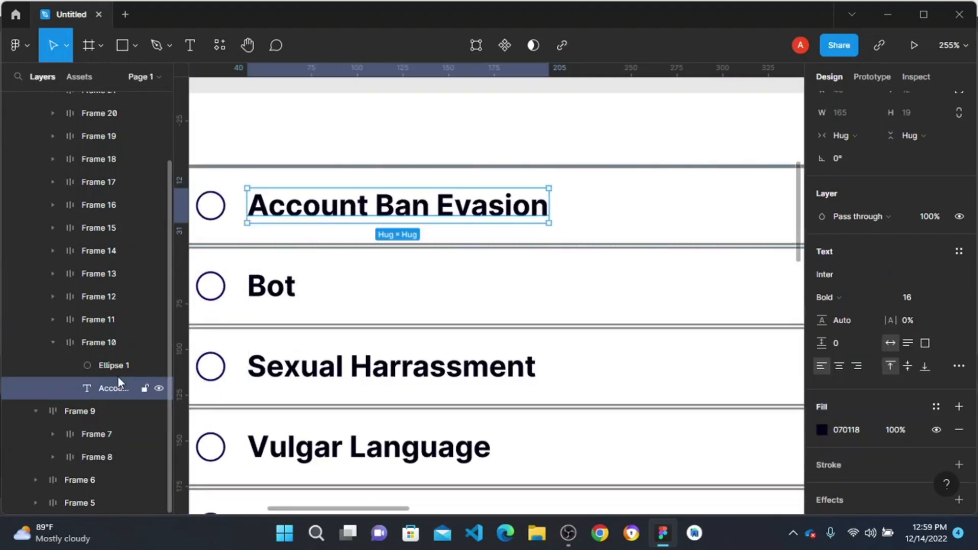
left_click(98, 342)
scroll(280, 223, "left", 3)
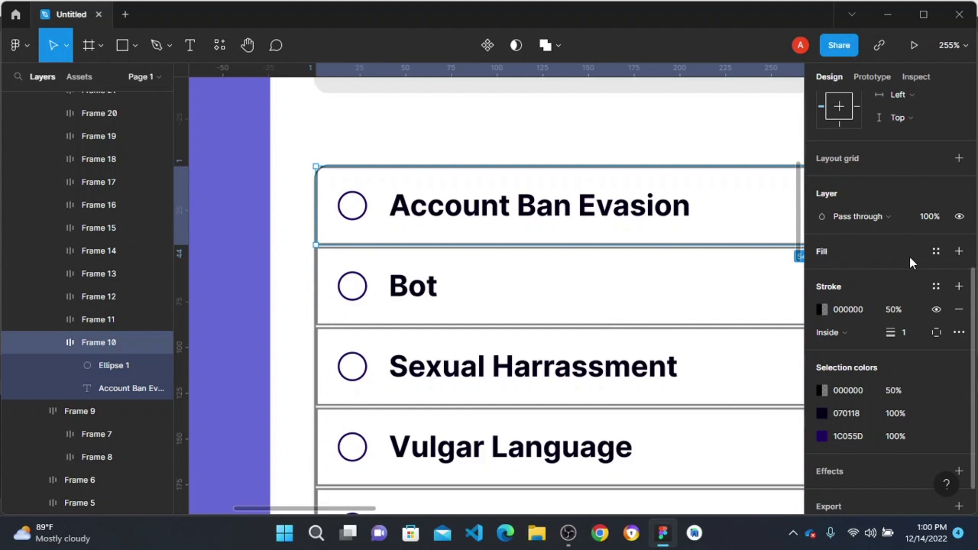
scroll(911, 256, "up", 5)
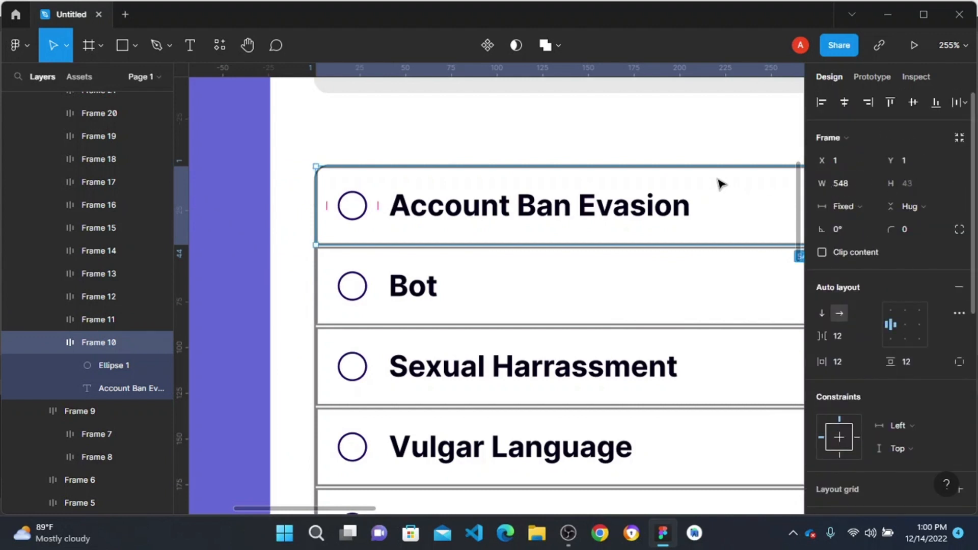
- Add a new desktop preset frame on the empty canvas beside the purple desktop frame
scroll(469, 234, "down", 8)
scroll(479, 231, "right", 5)
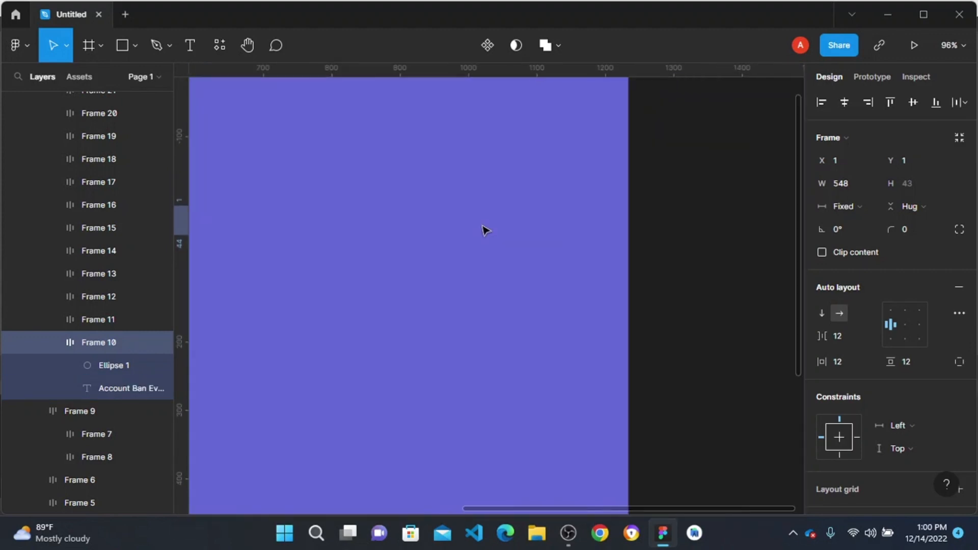
scroll(509, 224, "down", 2)
scroll(657, 166, "right", 4)
left_click(650, 160)
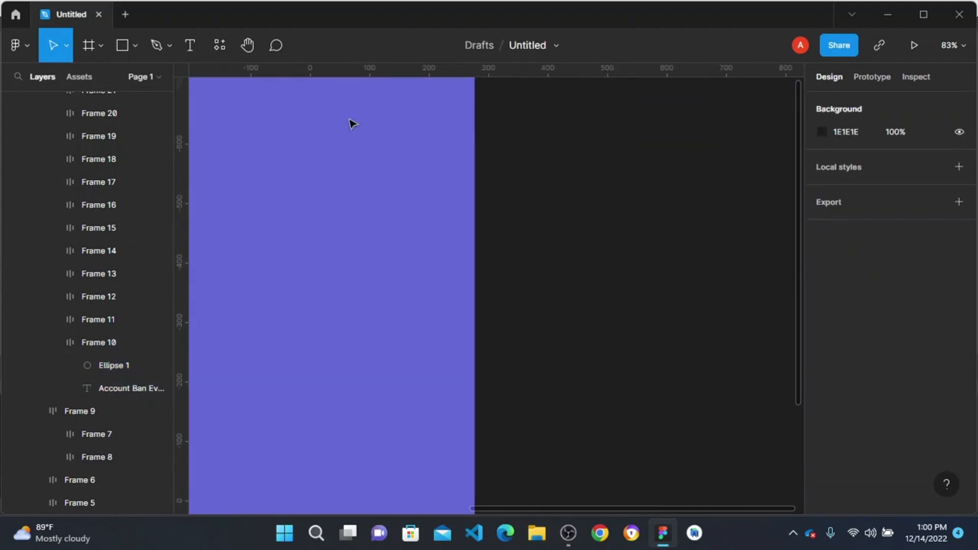
left_click(89, 51)
left_click(821, 265)
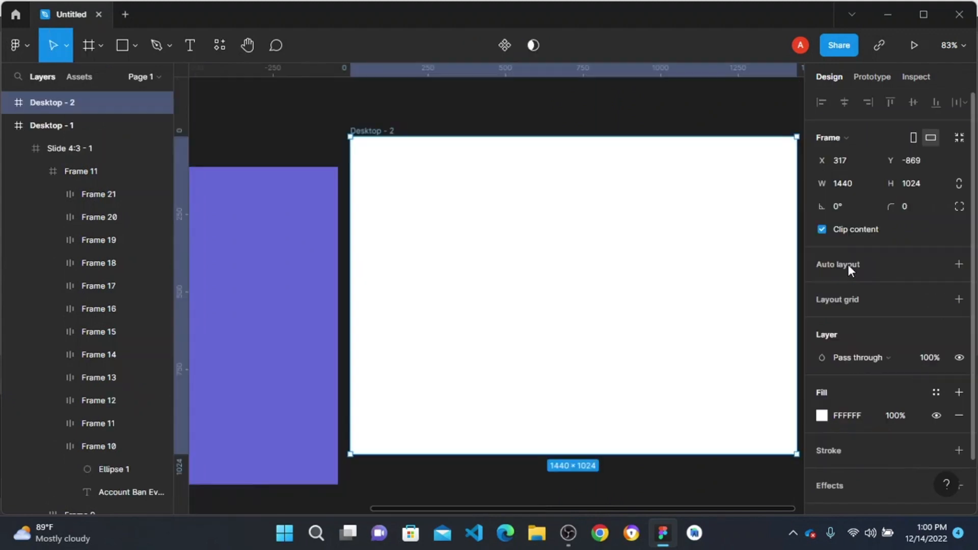
- Resize the new desktop frame to 548 wide and 43 high
left_click(866, 184)
type("548")
key("Tab")
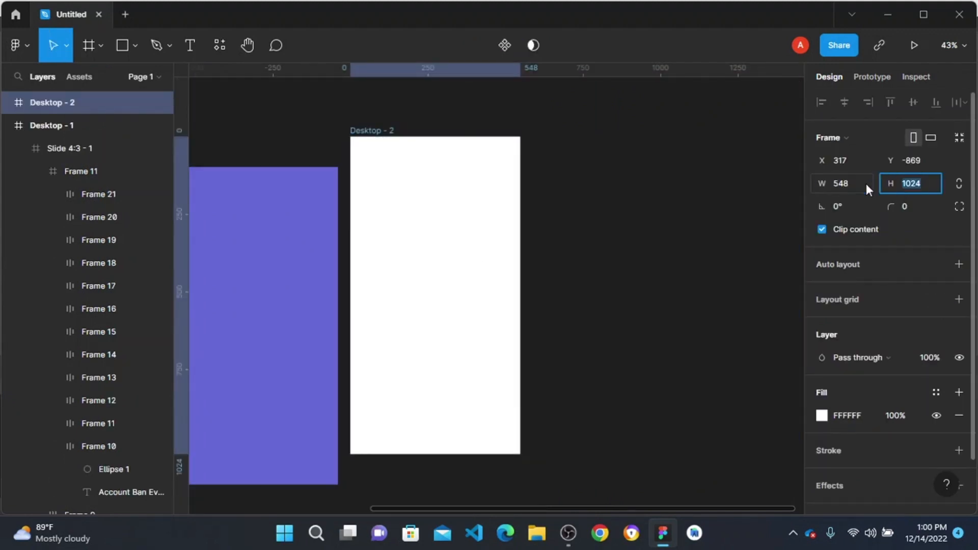
type("43")
key("Return")
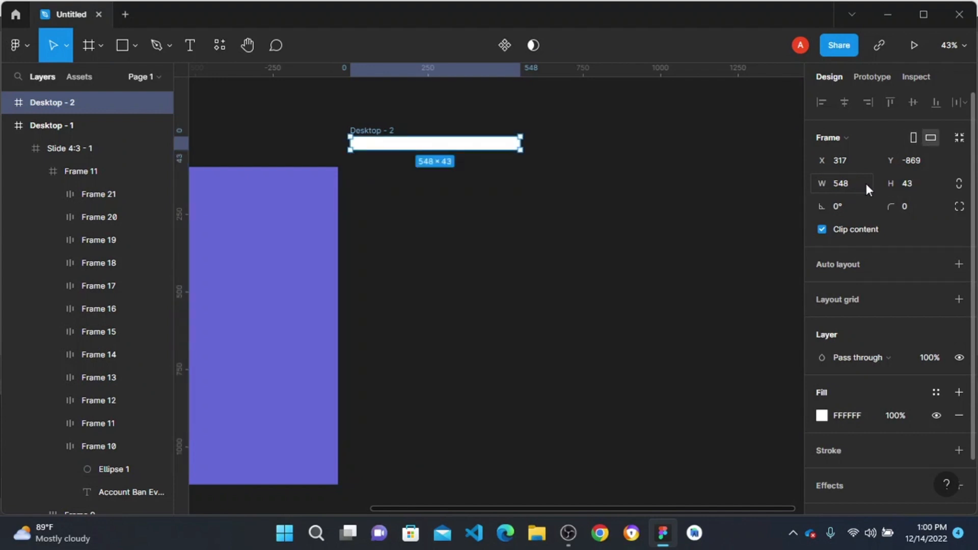
- Move the 548 × 43 frame onto the purple desktop beside the list of reasons and compare it with the rows
scroll(303, 194, "left", 5)
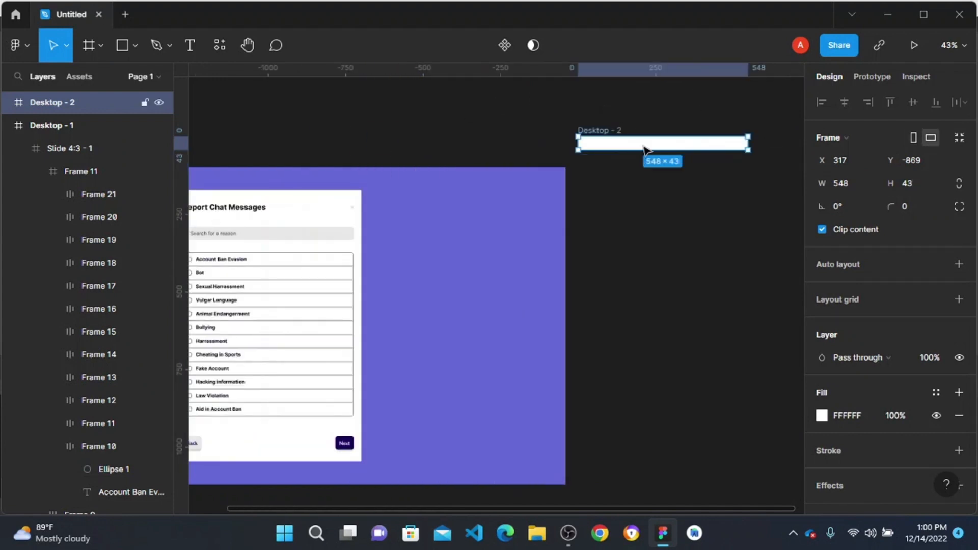
left_click_drag(642, 149, 414, 264)
scroll(417, 267, "left", 5)
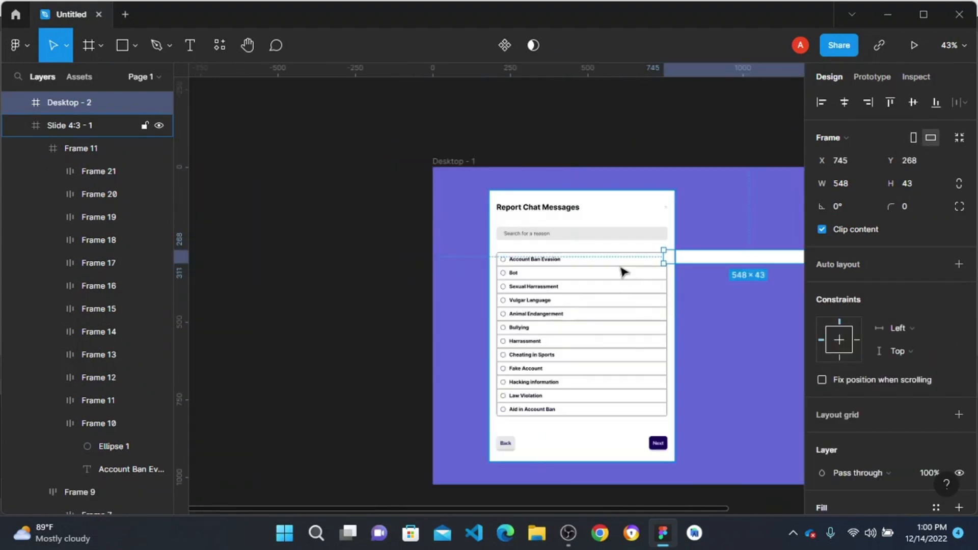
scroll(568, 280, "right", 1)
scroll(561, 285, "up", 5)
scroll(384, 242, "right", 5)
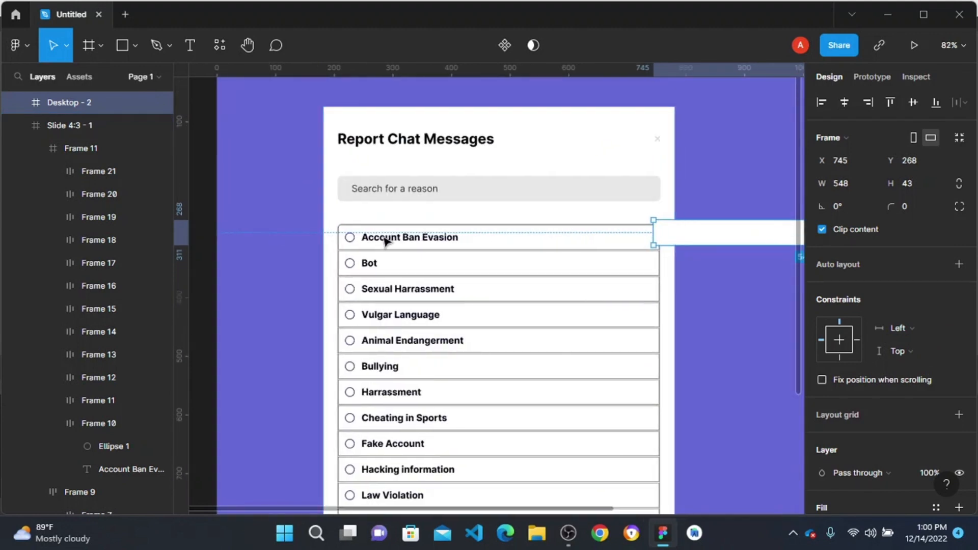
scroll(290, 261, "up", 5)
scroll(290, 260, "left", 5)
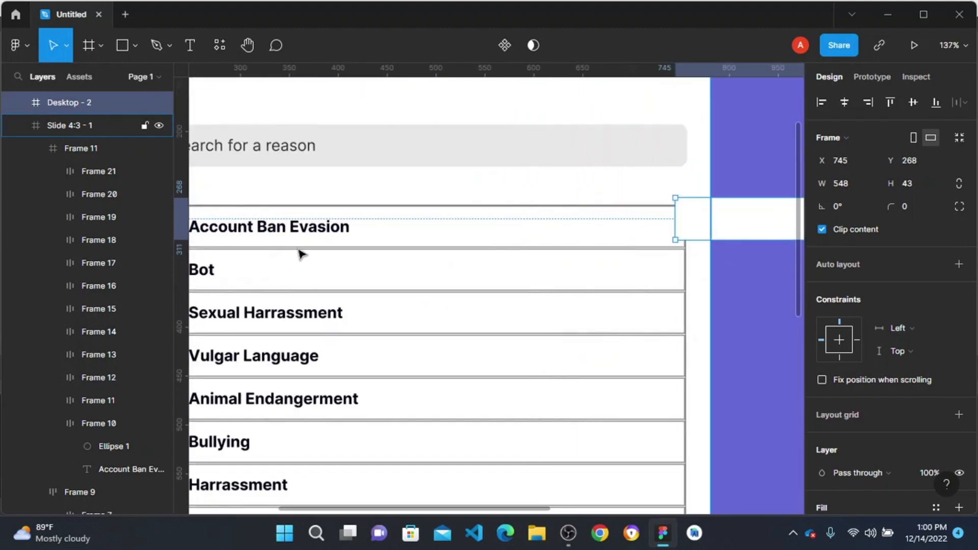
scroll(301, 252, "down", 3)
scroll(317, 244, "left", 2)
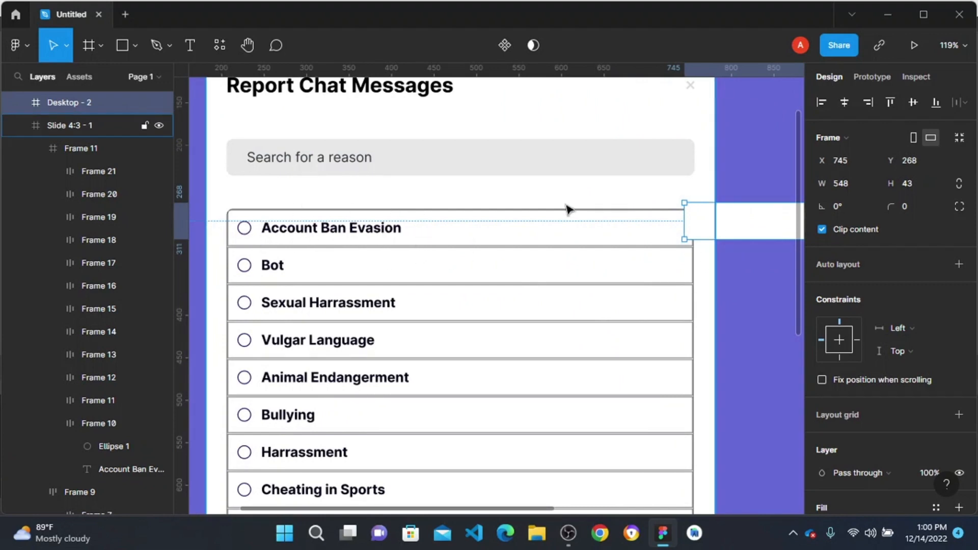
scroll(516, 226, "down", 5)
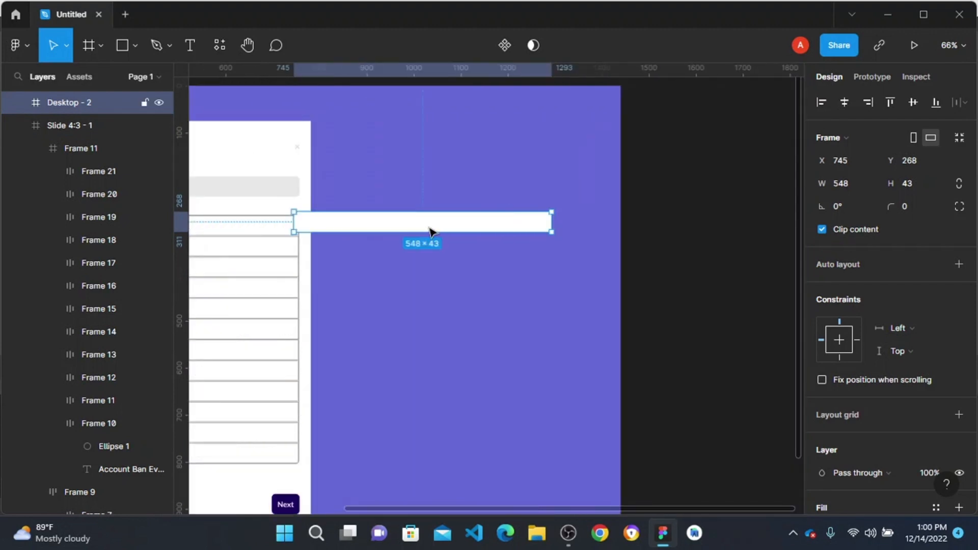
- Move the 548 × 43 frame back out to the empty canvas beside the purple desktop frame
left_click_drag(429, 228, 789, 231)
scroll(788, 231, "right", 6)
scroll(377, 260, "up", 5)
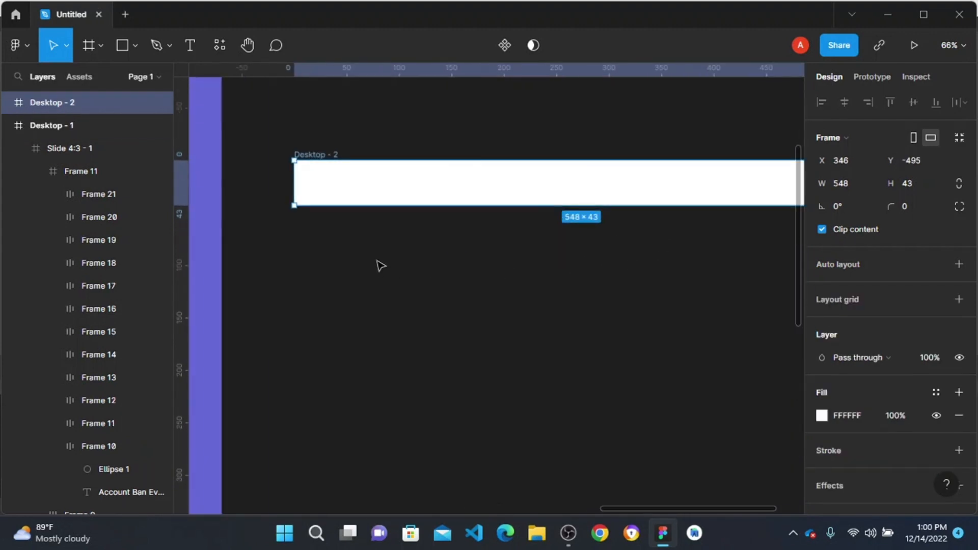
scroll(375, 240, "up", 5)
scroll(373, 213, "up", 3)
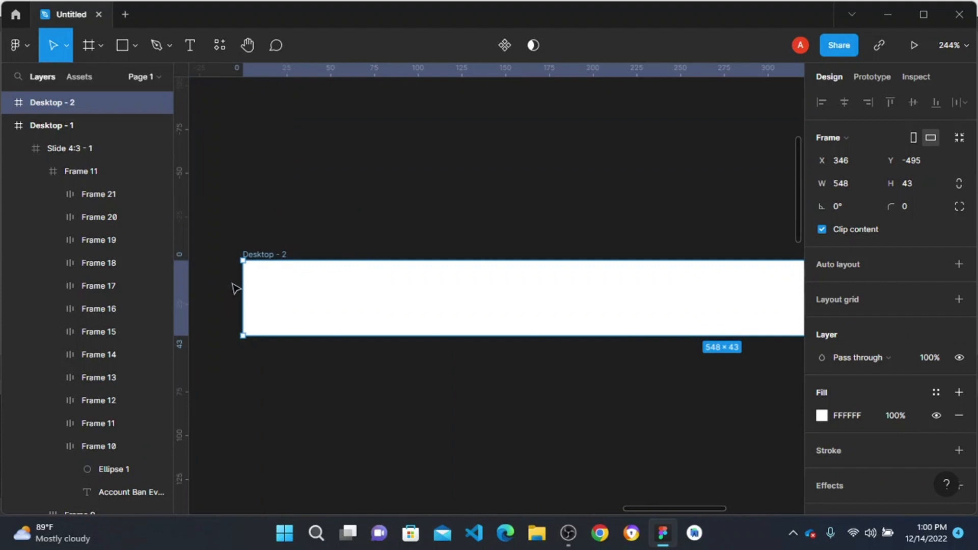
- Draw a thin vertical rectangle about 12 high near the left end of the white frame and set its width to 3
key("r")
scroll(264, 280, "up", 3)
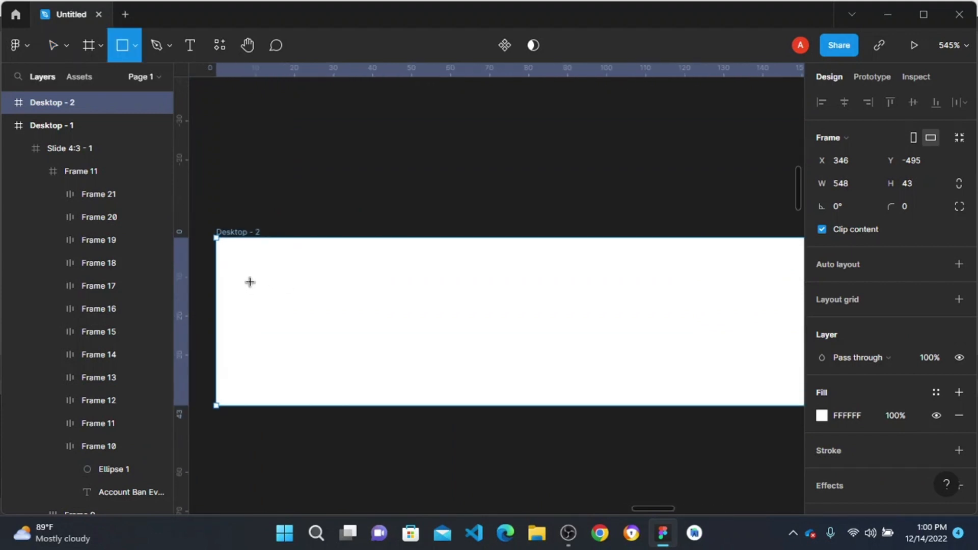
left_click_drag(244, 280, 252, 330)
left_click(850, 164)
type("3")
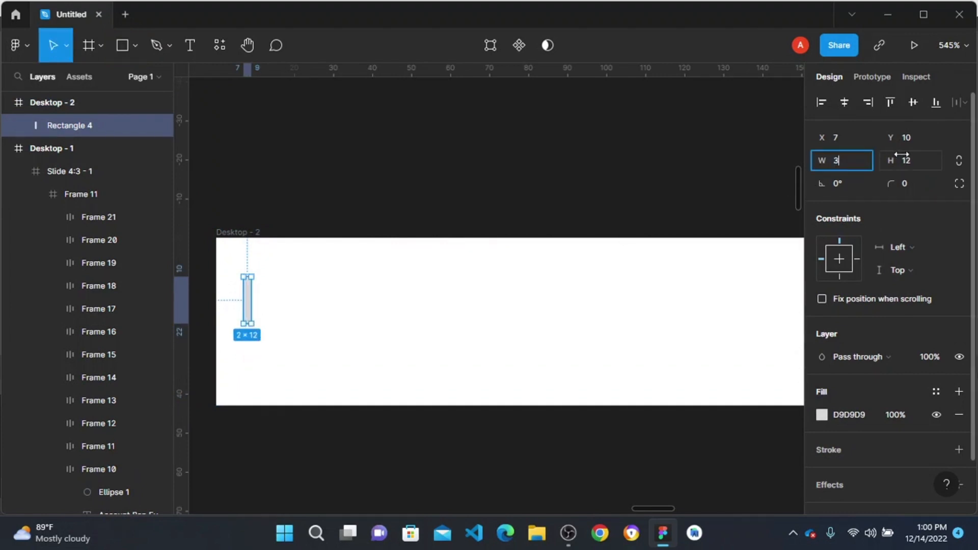
left_click(921, 161)
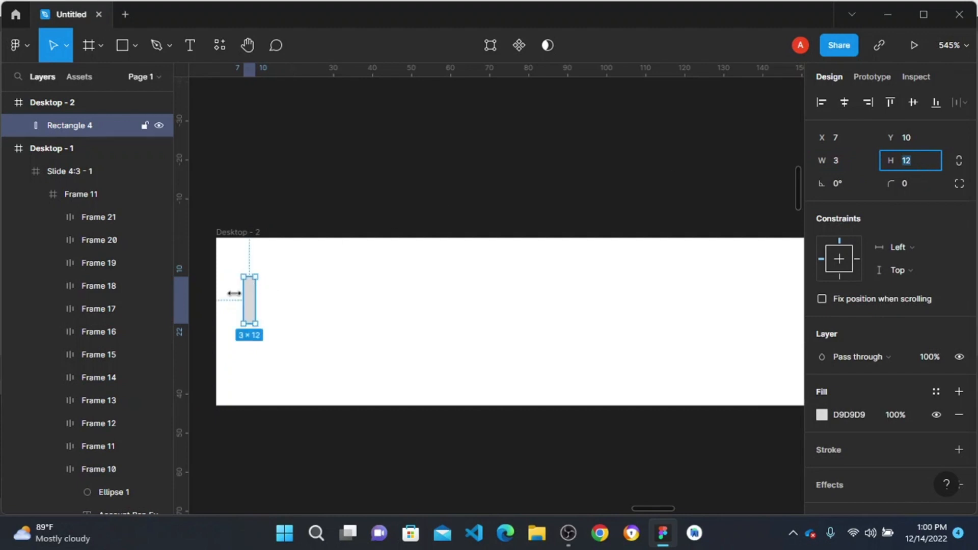
- Shorten the rectangle to 8 high and centre it vertically in its frame, with both constraints set to Center
left_click_drag(251, 301, 249, 309)
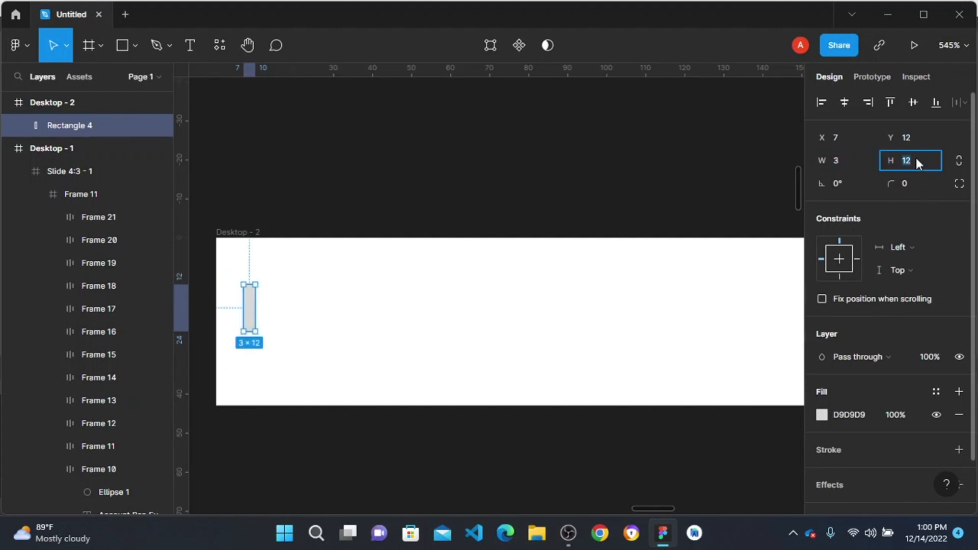
left_click_drag(250, 284, 248, 301)
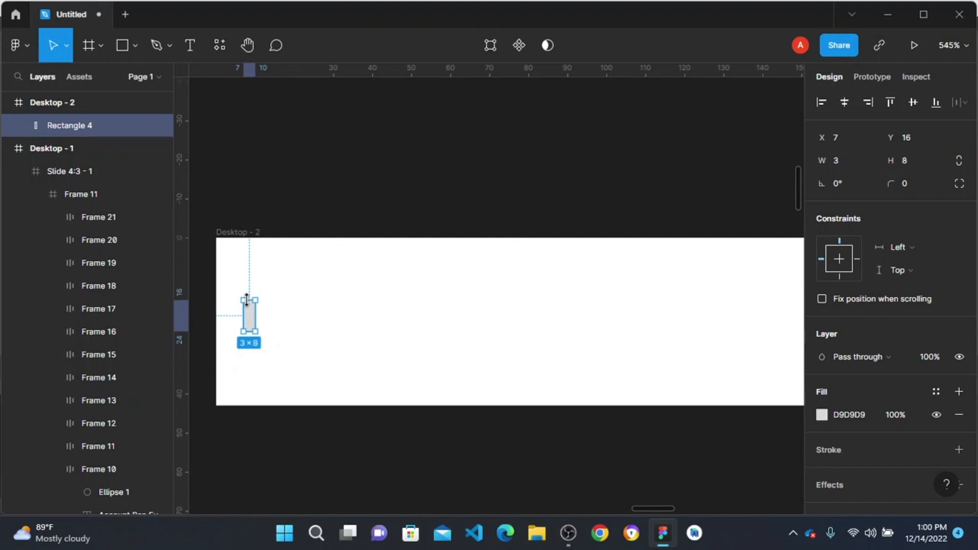
left_click(912, 103)
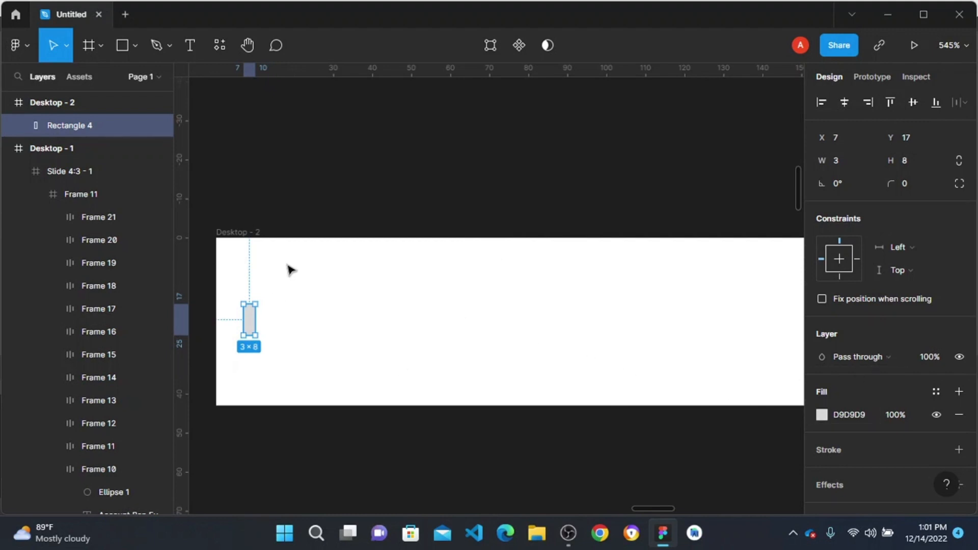
left_click(843, 262)
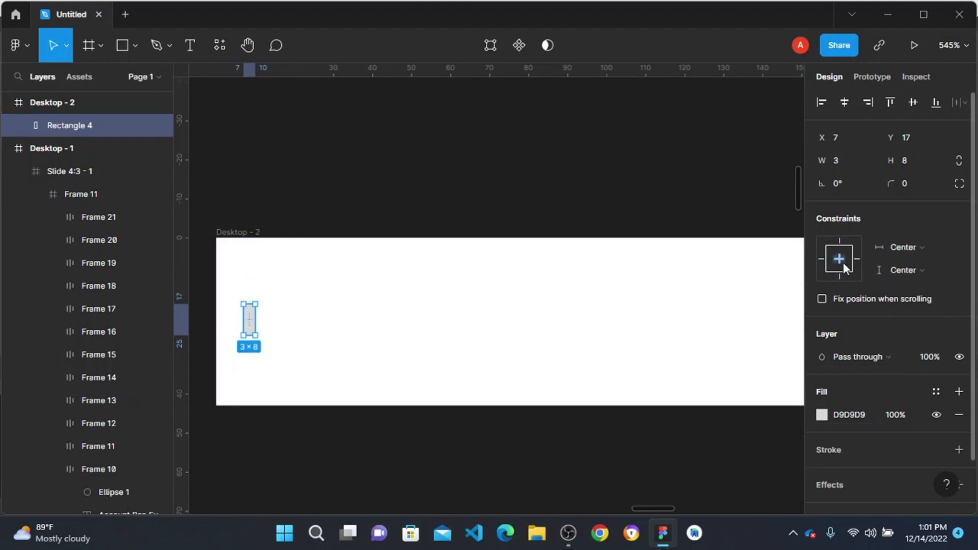
- Turn the 548 × 43 frame into a component and add a second variant to it
left_click(247, 230)
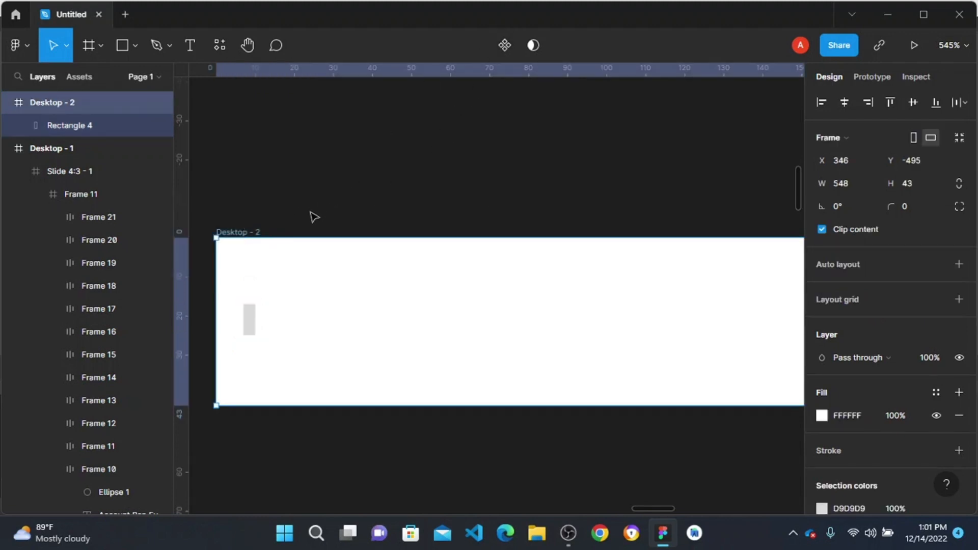
left_click(516, 44)
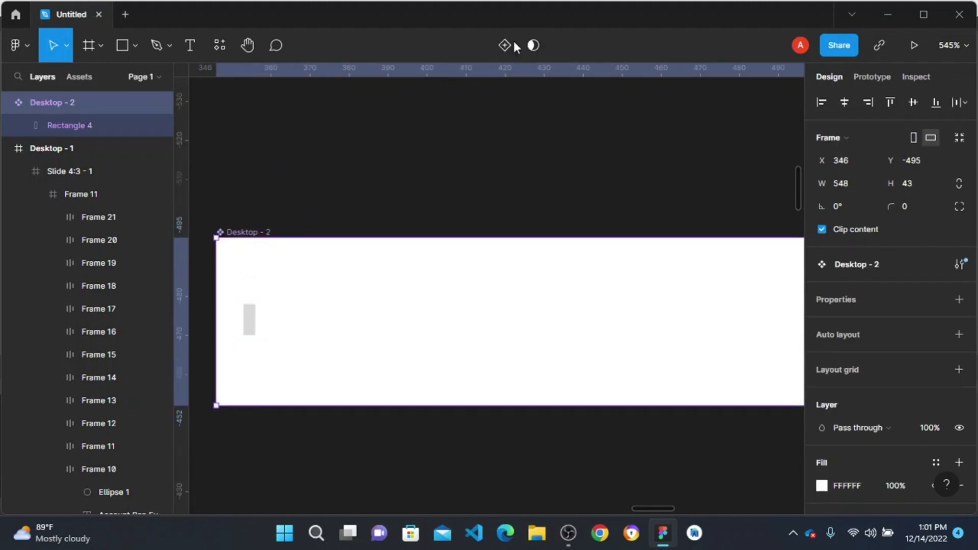
left_click(508, 42)
scroll(374, 251, "down", 3)
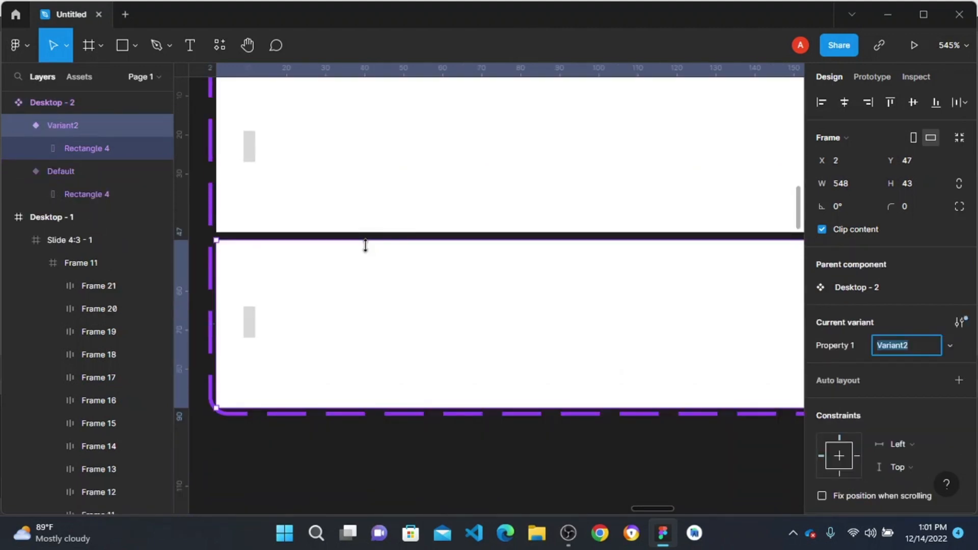
- Stretch the rectangle in Variant2 to 42 high, starting at the variant's top edge
left_click(258, 326)
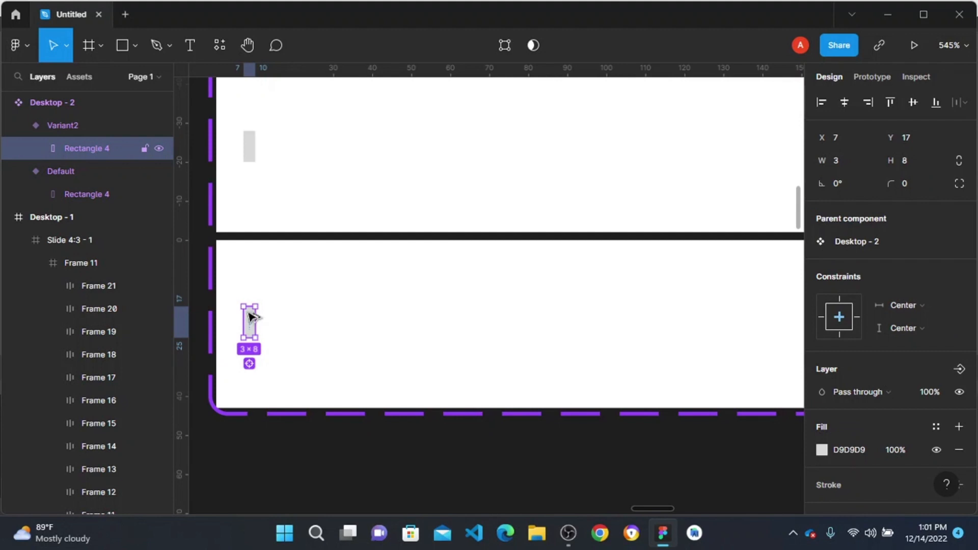
left_click_drag(247, 298, 256, 239)
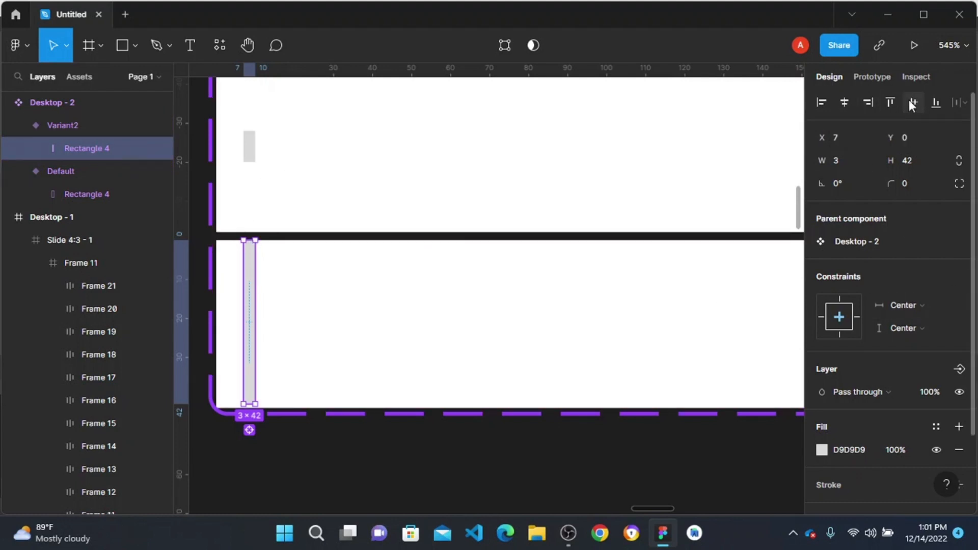
left_click(300, 304)
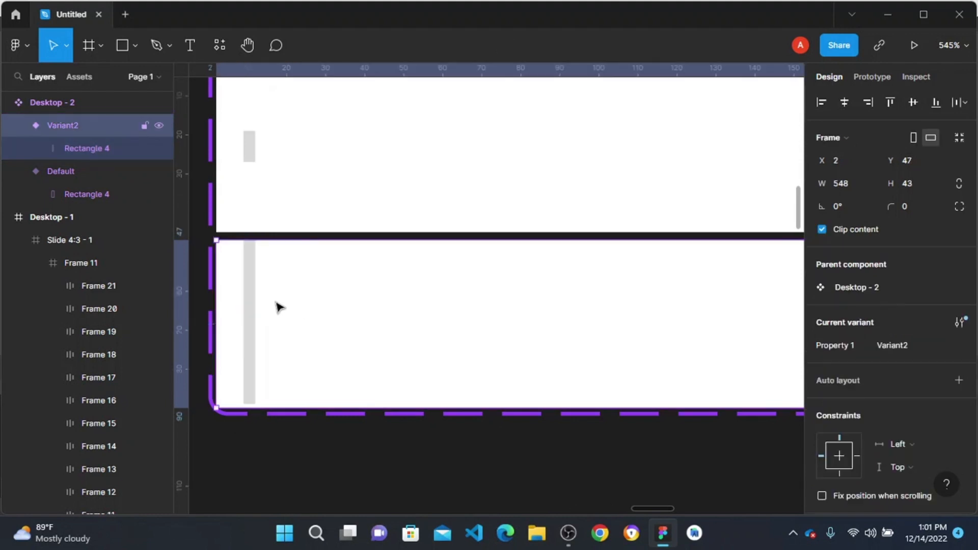
- Compare the size and position of the rectangles in the Default variant and Variant2
left_click(252, 350)
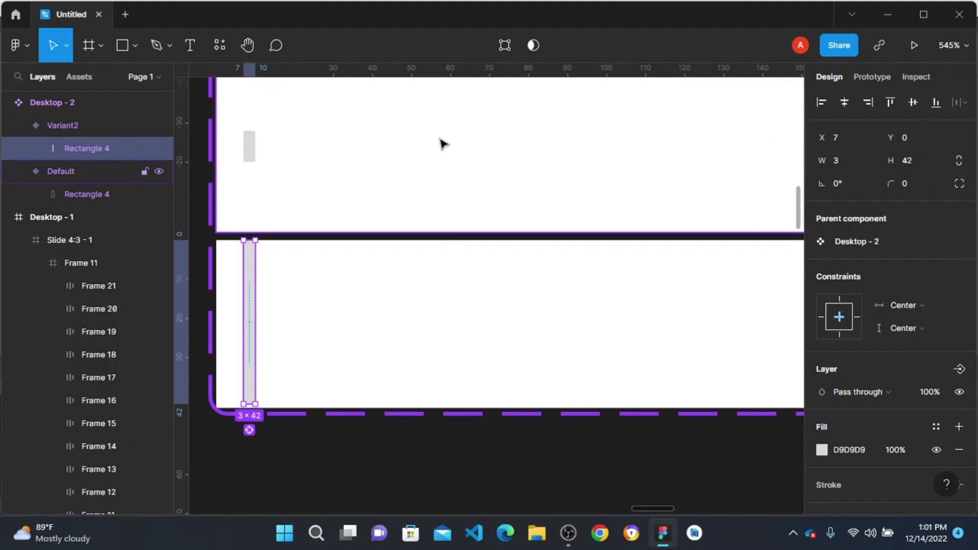
left_click(249, 150)
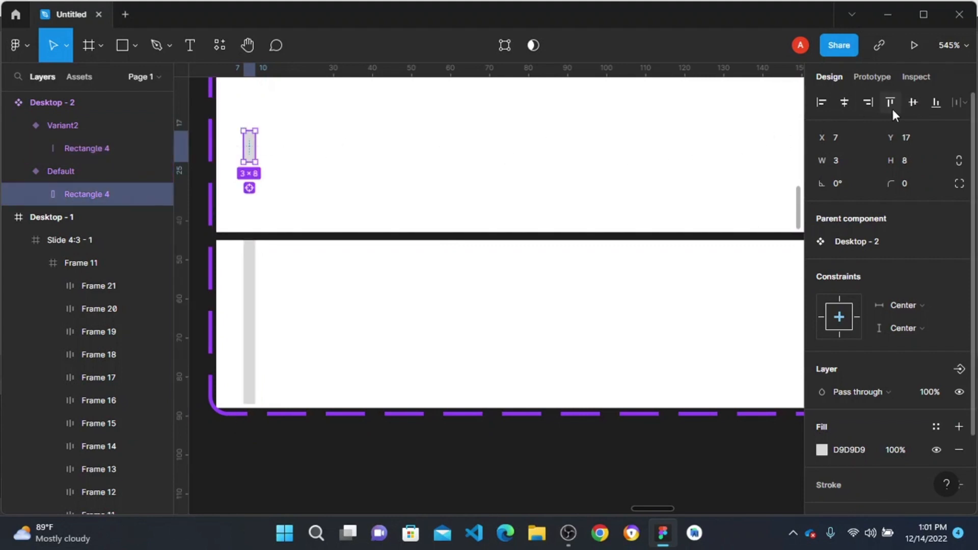
left_click(353, 312)
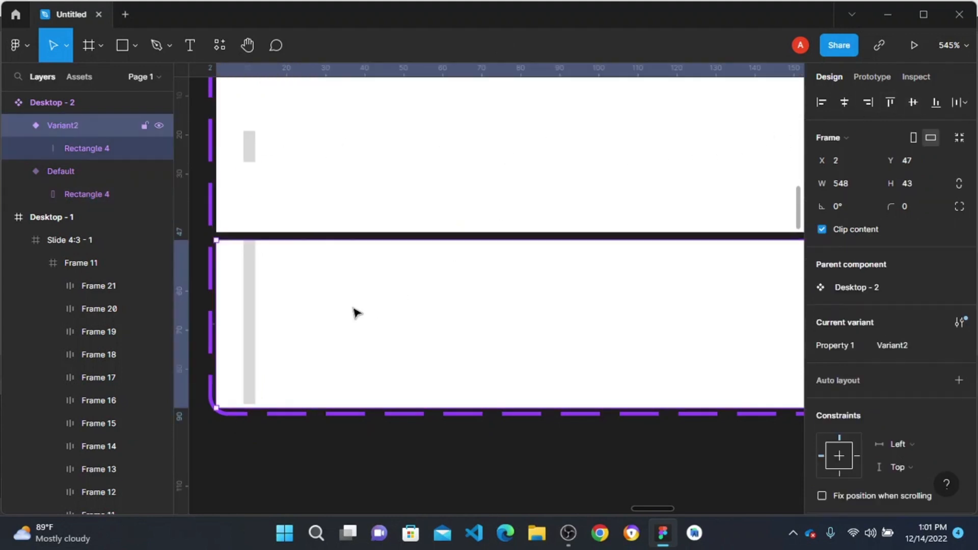
scroll(262, 362, "down", 1)
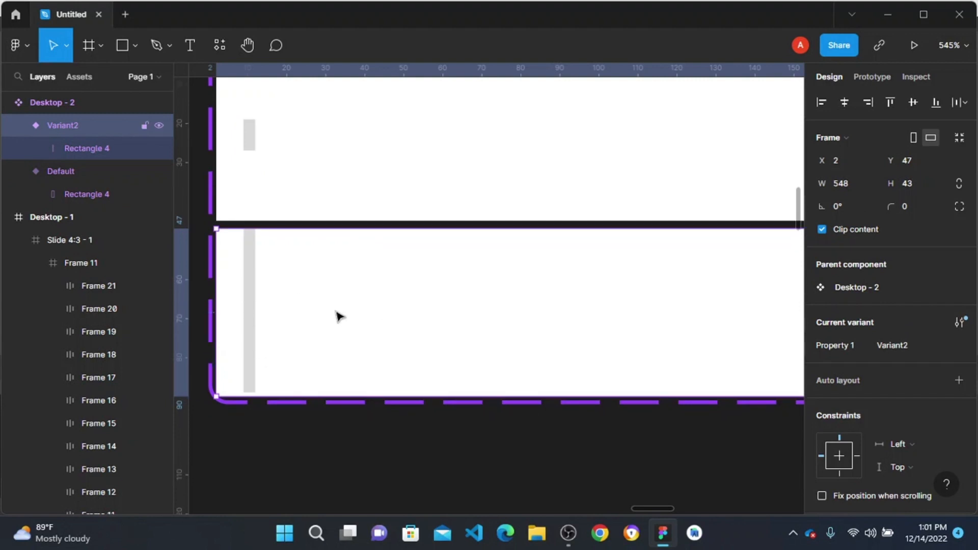
scroll(337, 317, "down", 3)
scroll(337, 316, "up", 2)
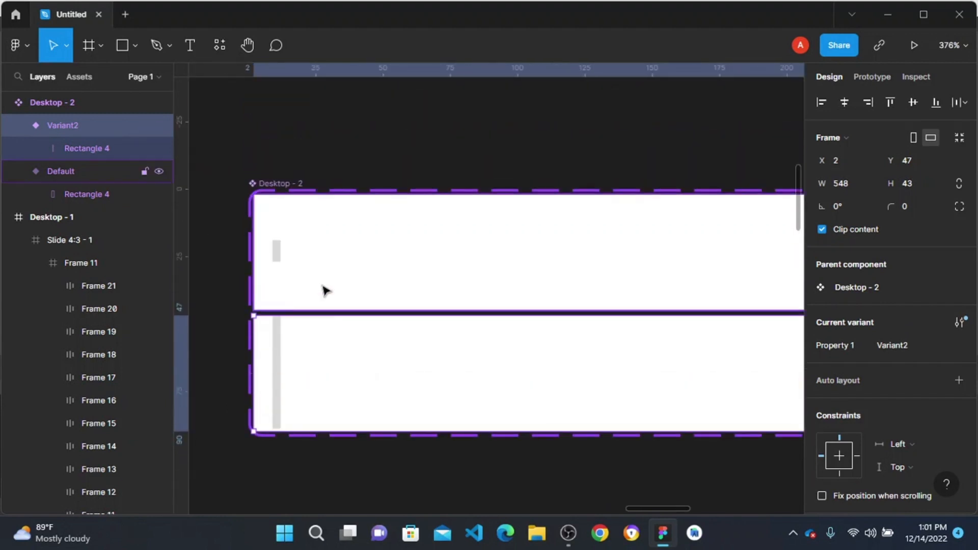
- Remove the white background fill from both the Default variant and Variant2
left_click(354, 251)
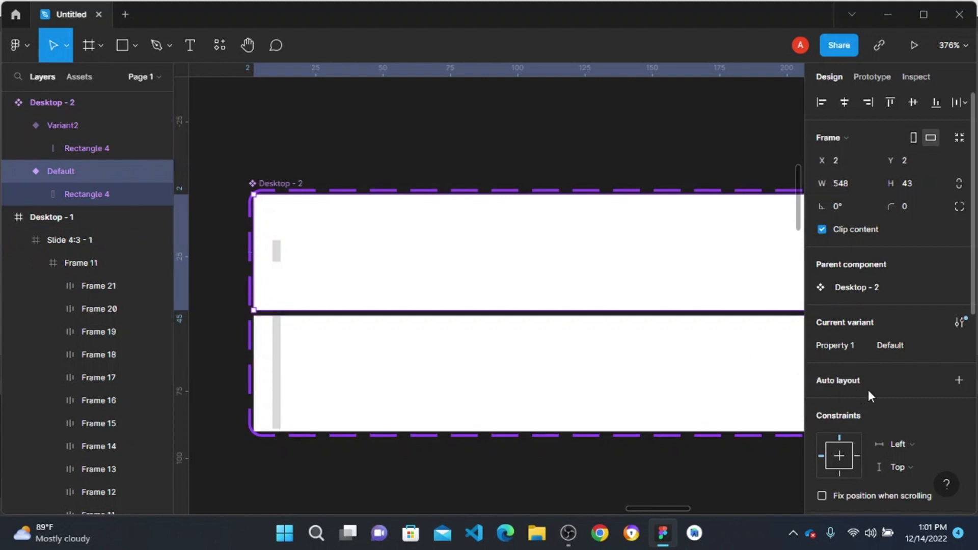
scroll(868, 390, "down", 5)
left_click(959, 289)
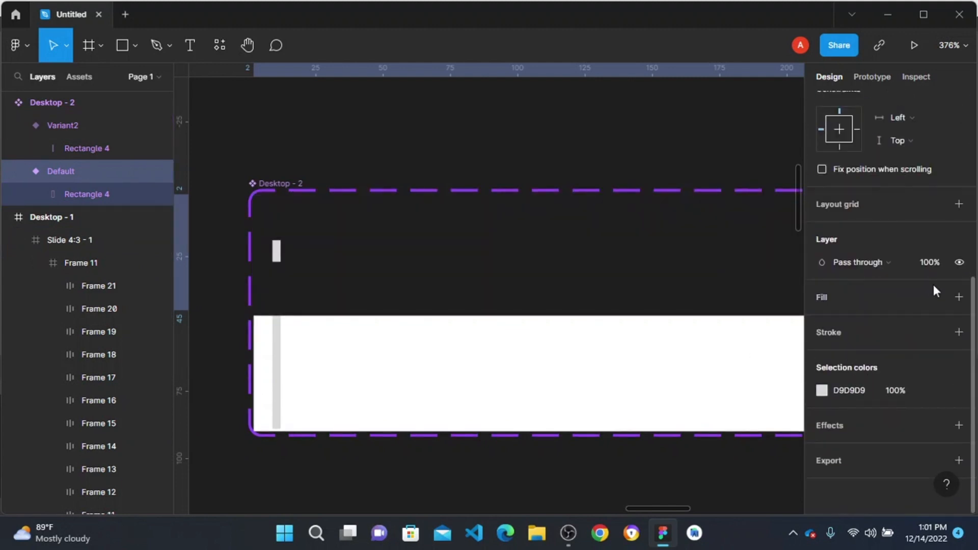
left_click(343, 382)
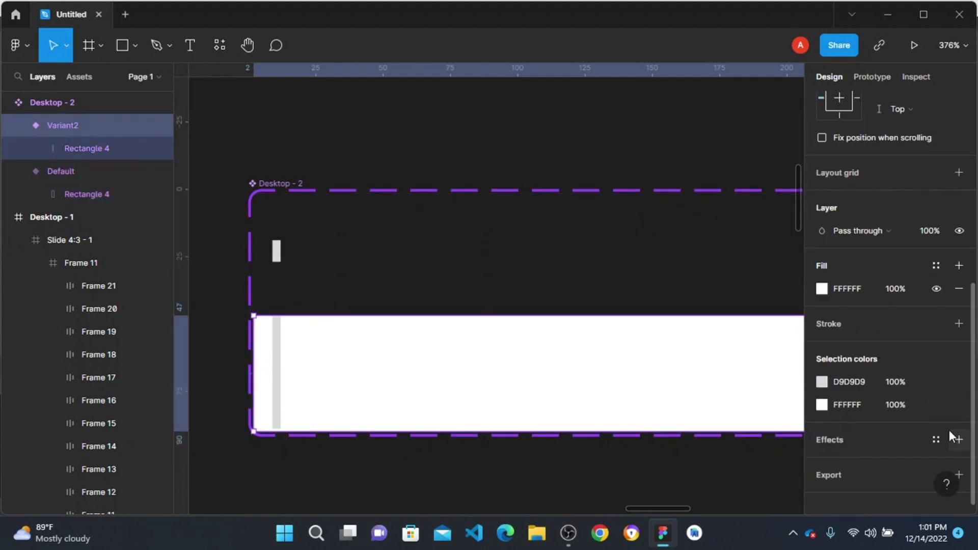
left_click(959, 288)
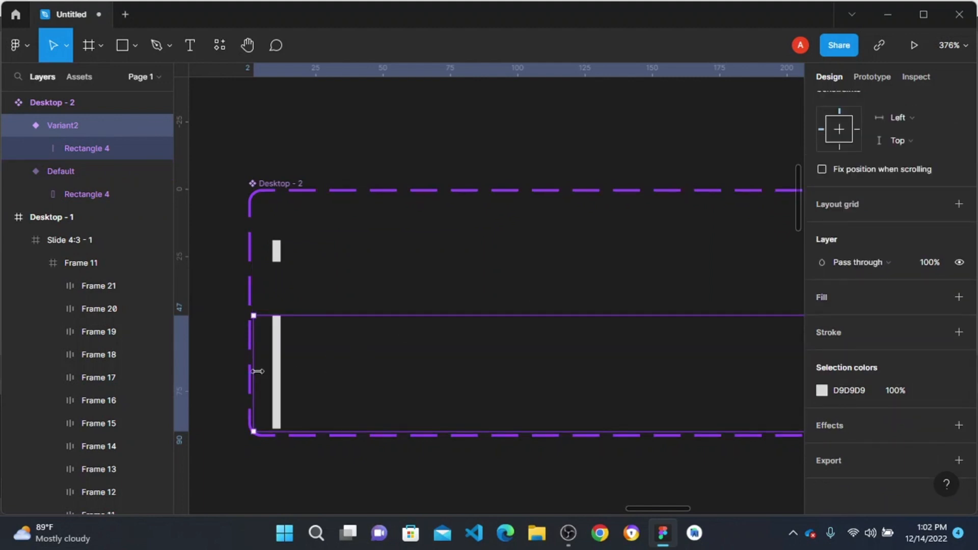
- Change the fill of the short rectangle in the Default variant to white, FFFFFF
double_click(278, 257)
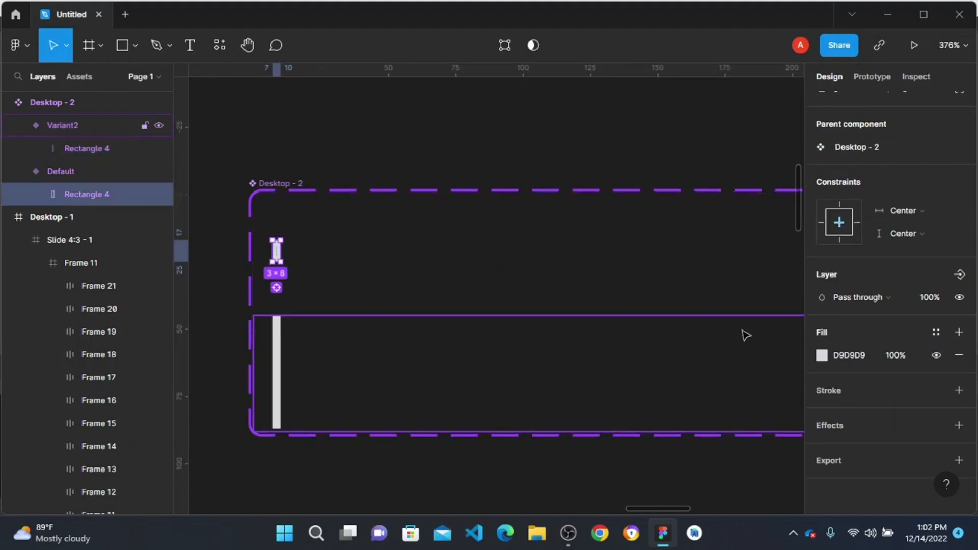
left_click(822, 355)
left_click(695, 248)
left_click_drag(694, 249, 634, 157)
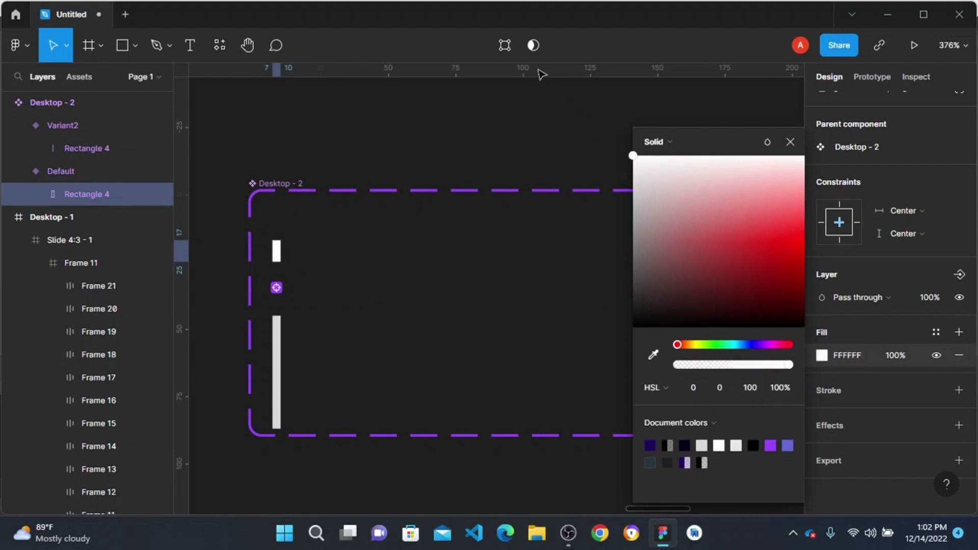
- Change the fill of the tall rectangle in Variant2 to blue, 2A09F6
double_click(281, 388)
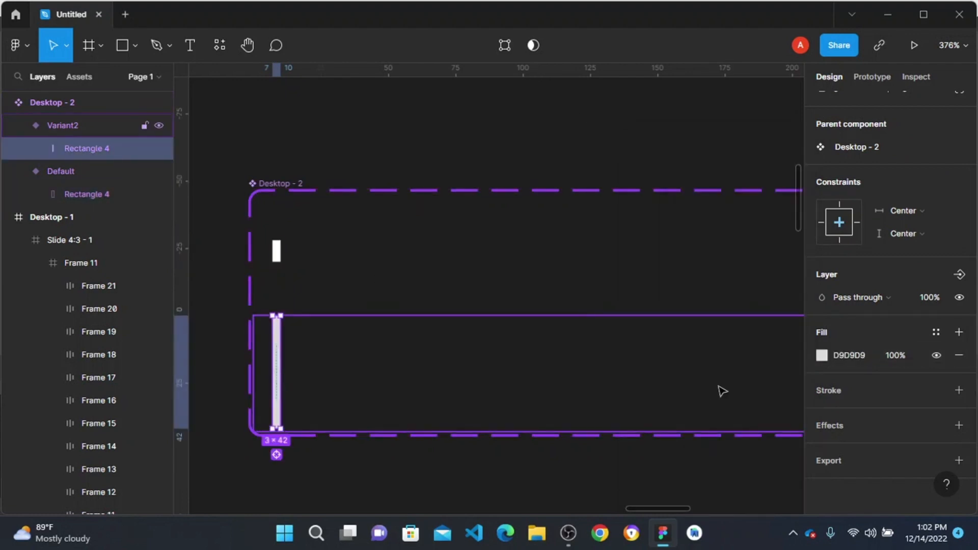
left_click(821, 356)
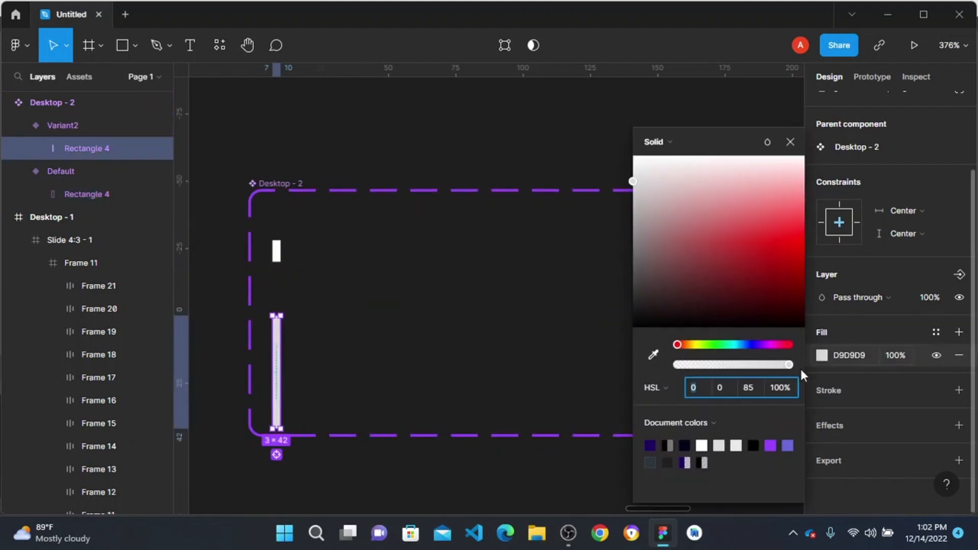
left_click(757, 345)
left_click_drag(779, 303, 792, 245)
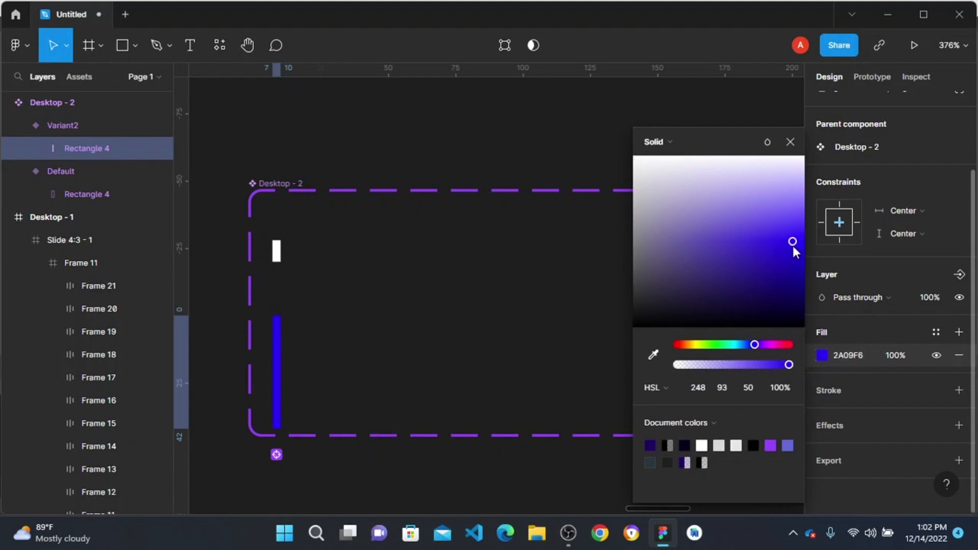
left_click(790, 142)
- Add a prototype connection from the Default variant to Variant2
left_click(461, 260)
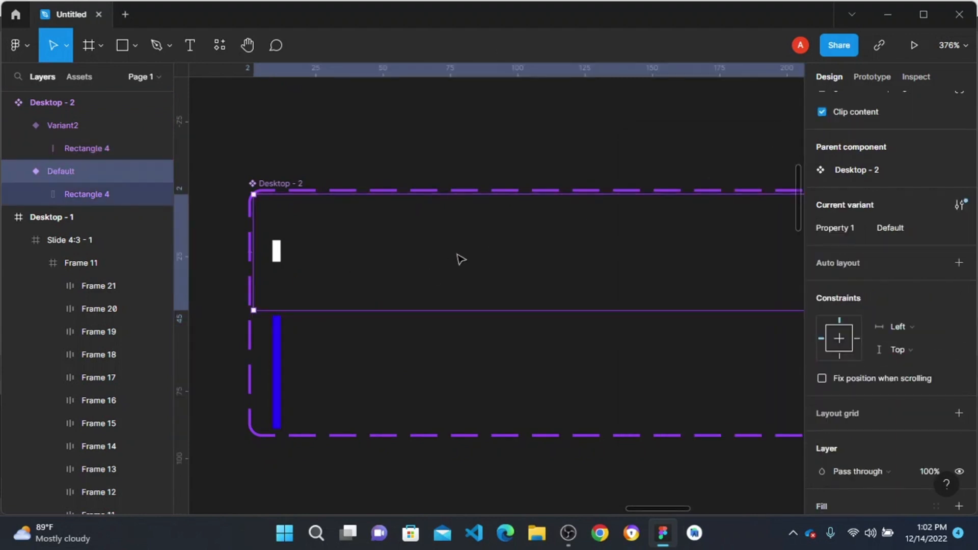
scroll(460, 260, "right", 5)
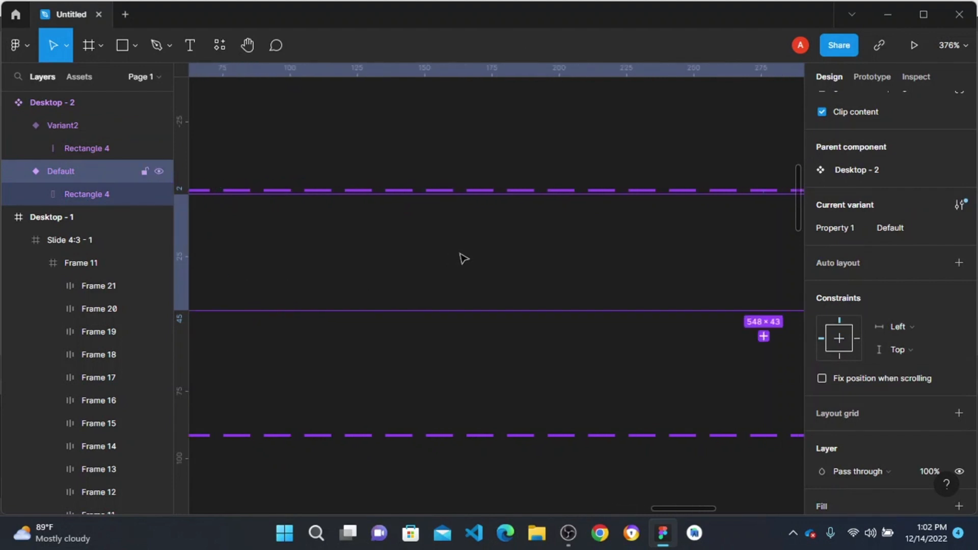
scroll(461, 260, "left", 5)
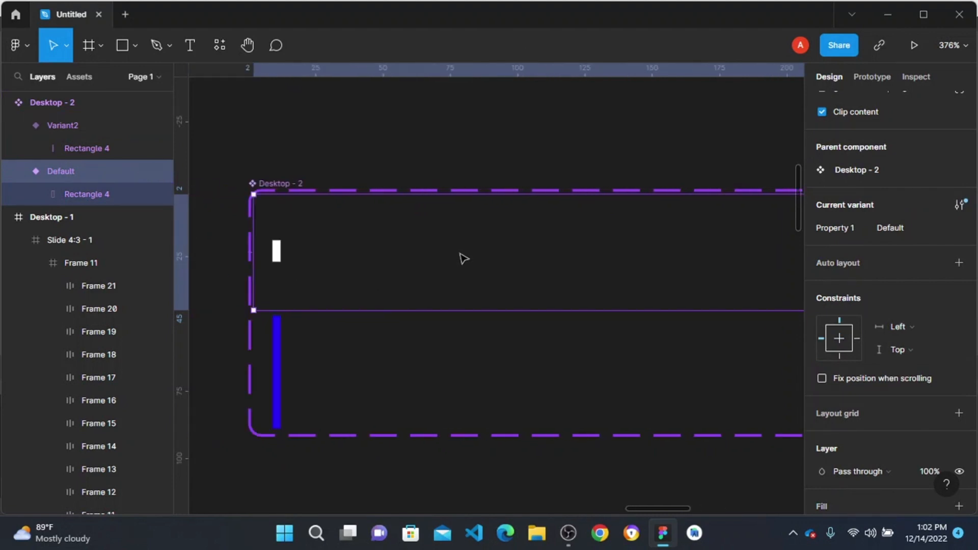
left_click(279, 381)
left_click(516, 256)
scroll(516, 256, "right", 5)
left_click(872, 76)
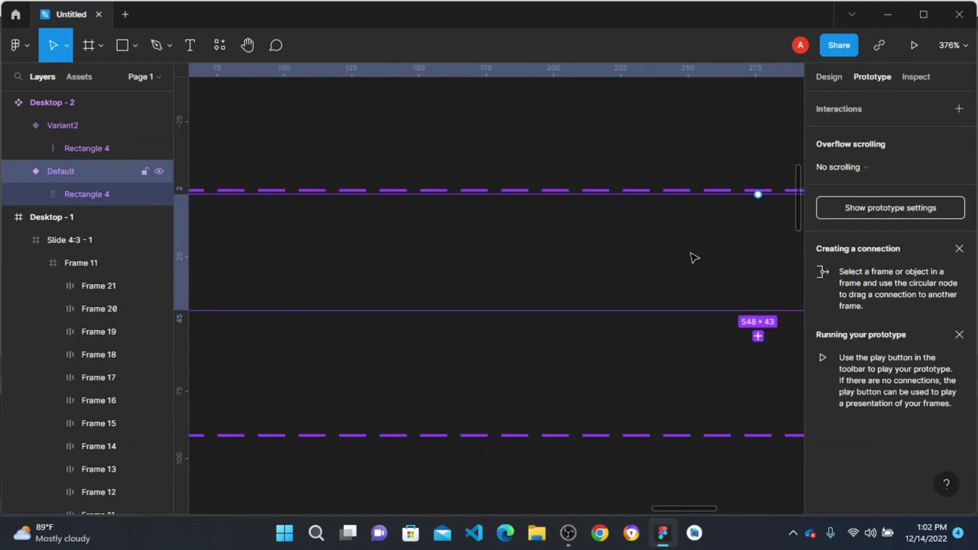
scroll(692, 334, "down", 3)
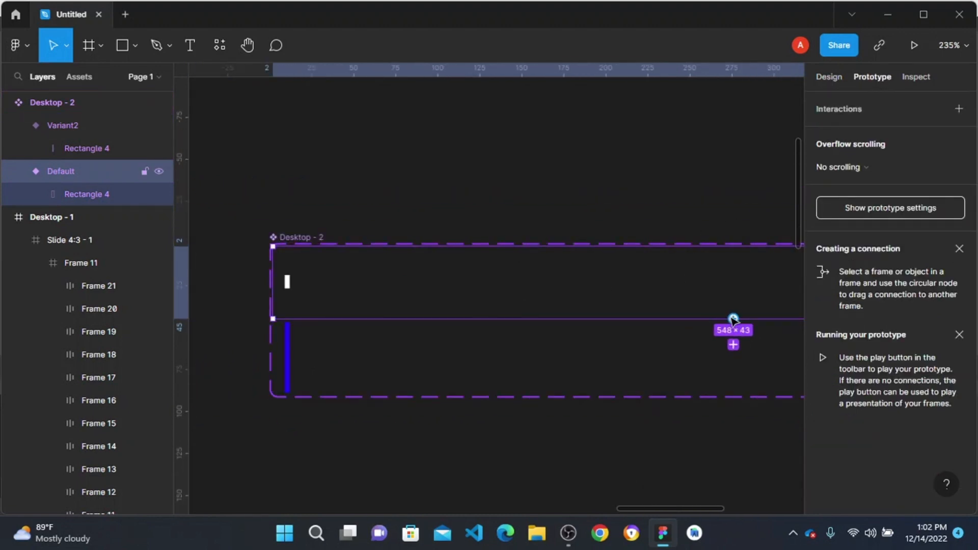
left_click_drag(732, 319, 732, 341)
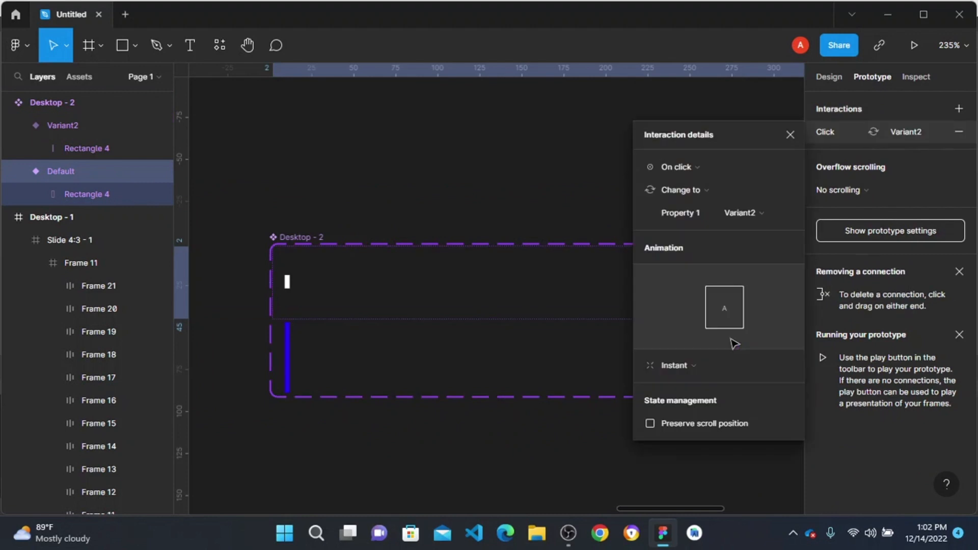
- Set the Default variant's interaction to trigger While hovering with a Smart animate transition
left_click(689, 171)
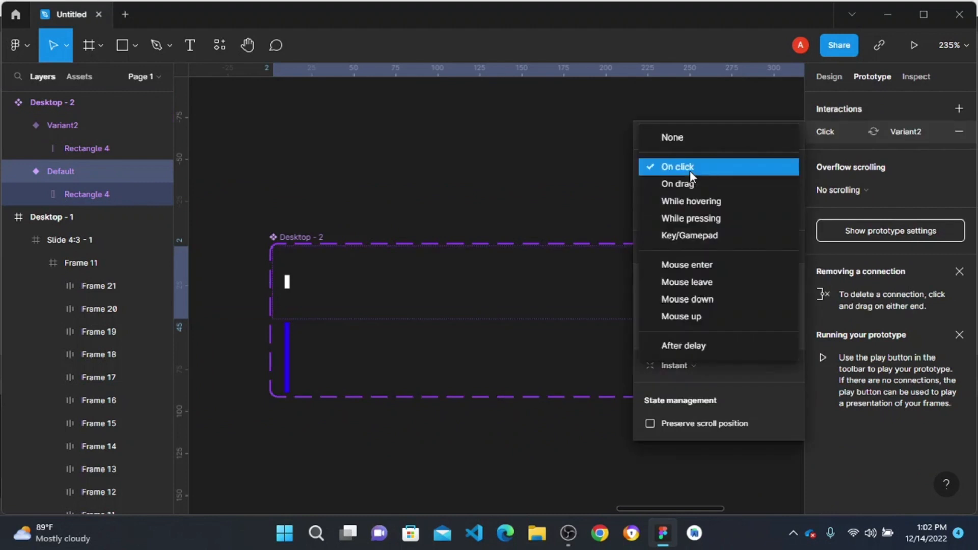
left_click(696, 202)
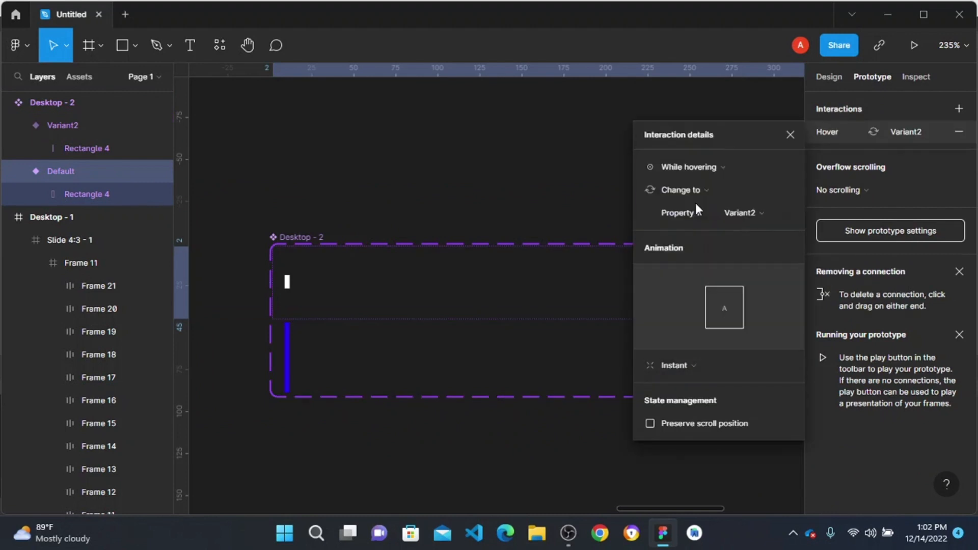
left_click(675, 365)
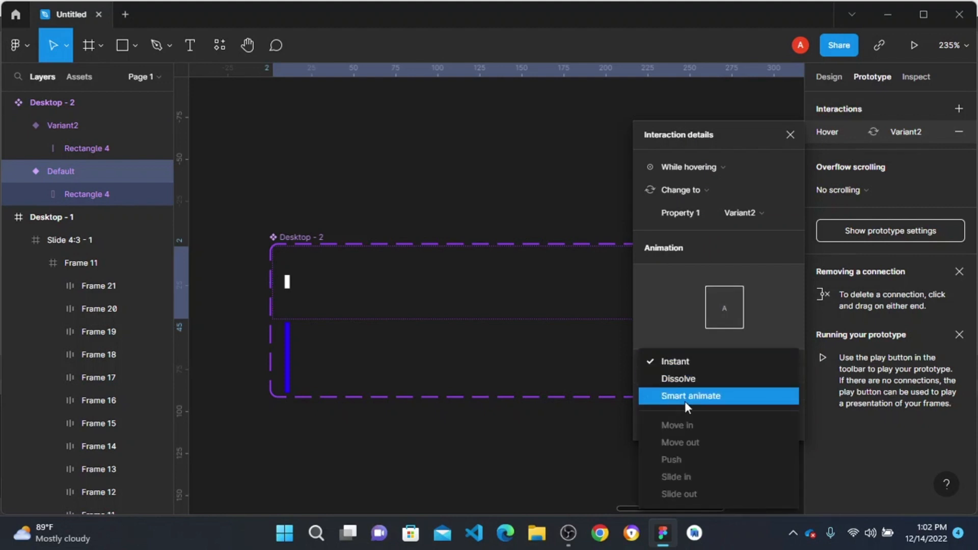
left_click(686, 396)
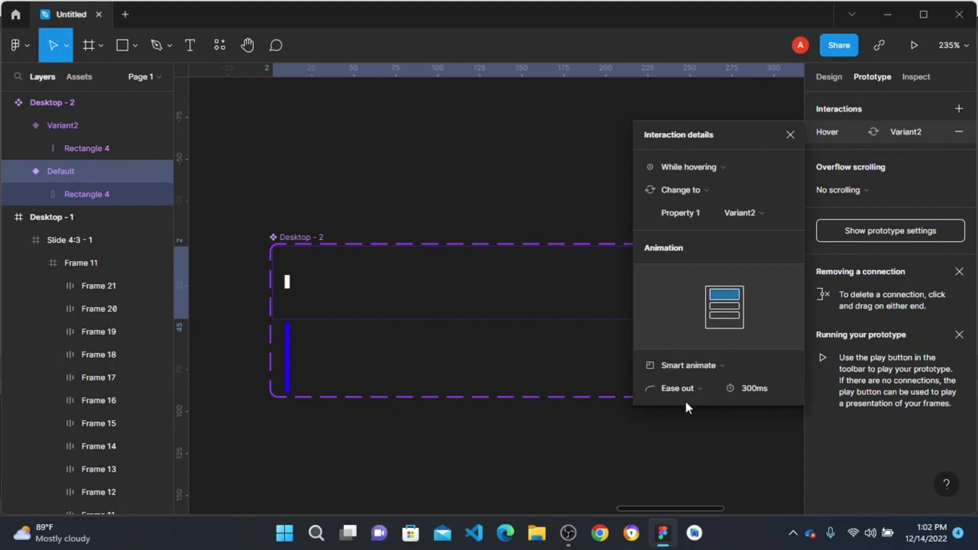
- Connect Variant2 back to the Default variant with a Mouse leave trigger
left_click(461, 368)
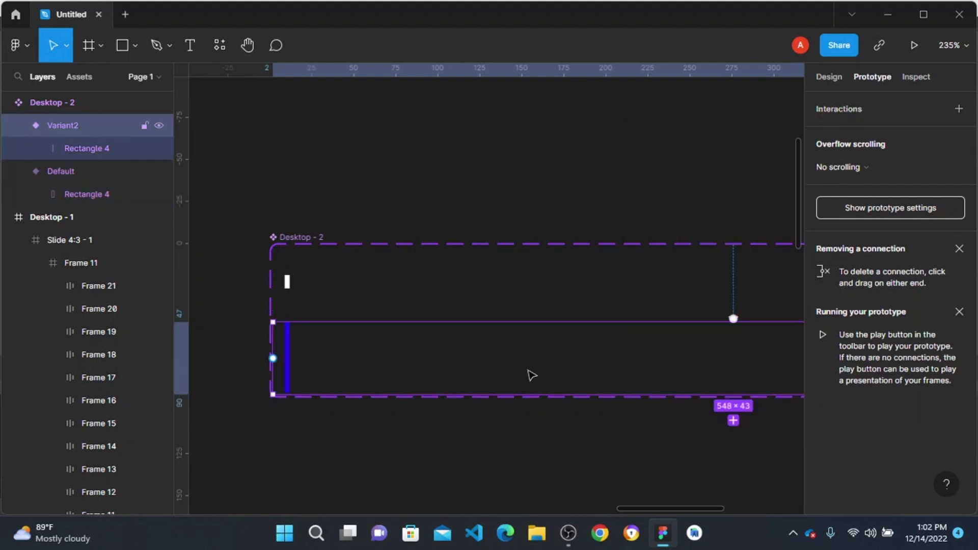
scroll(576, 378, "right", 3)
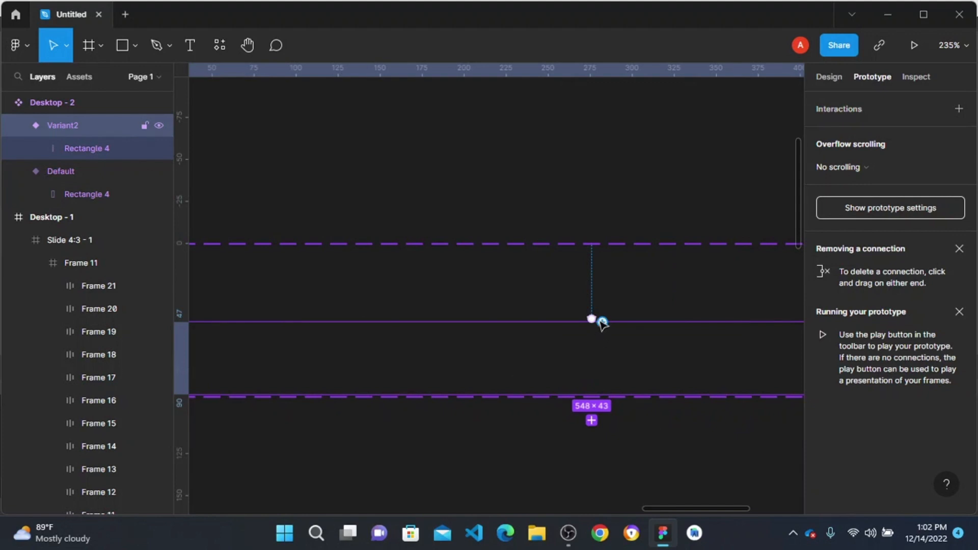
left_click_drag(601, 322, 604, 293)
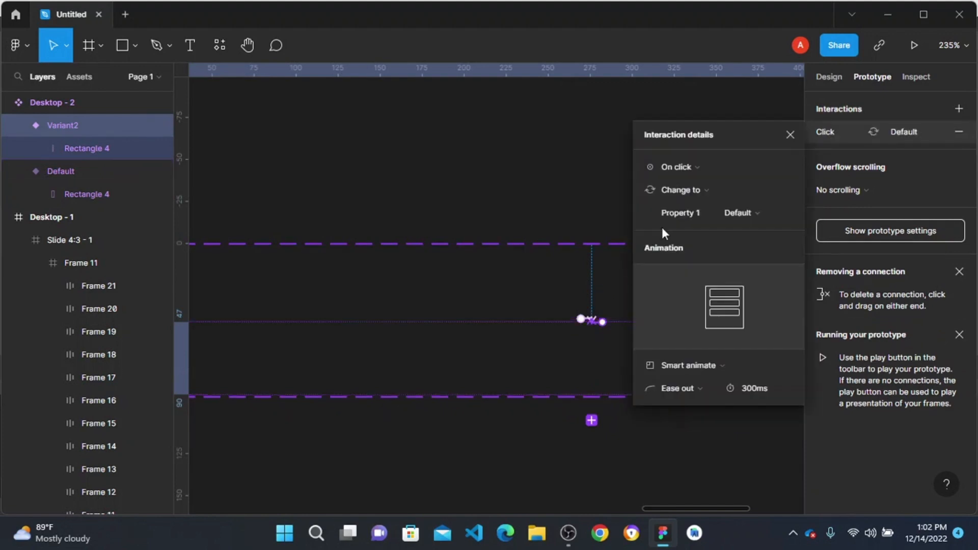
left_click(700, 166)
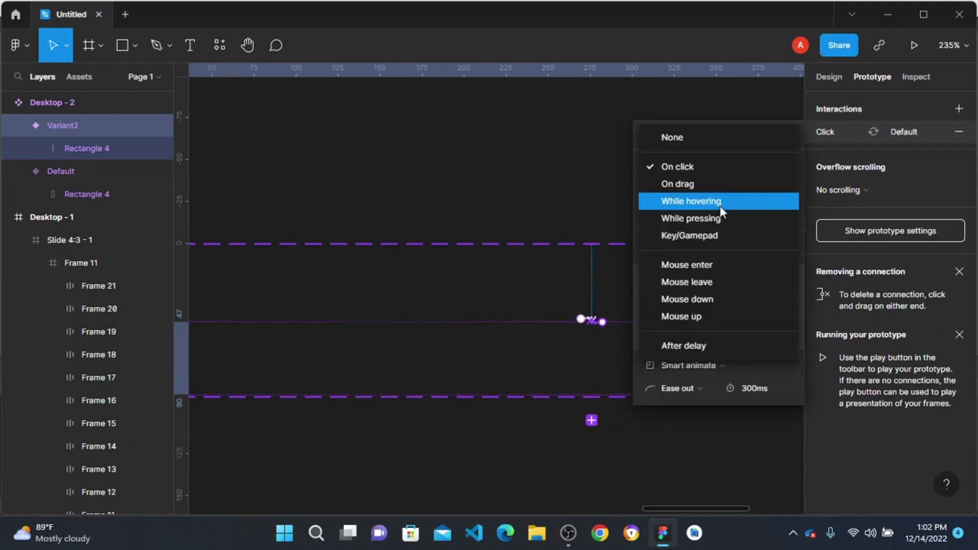
left_click(717, 280)
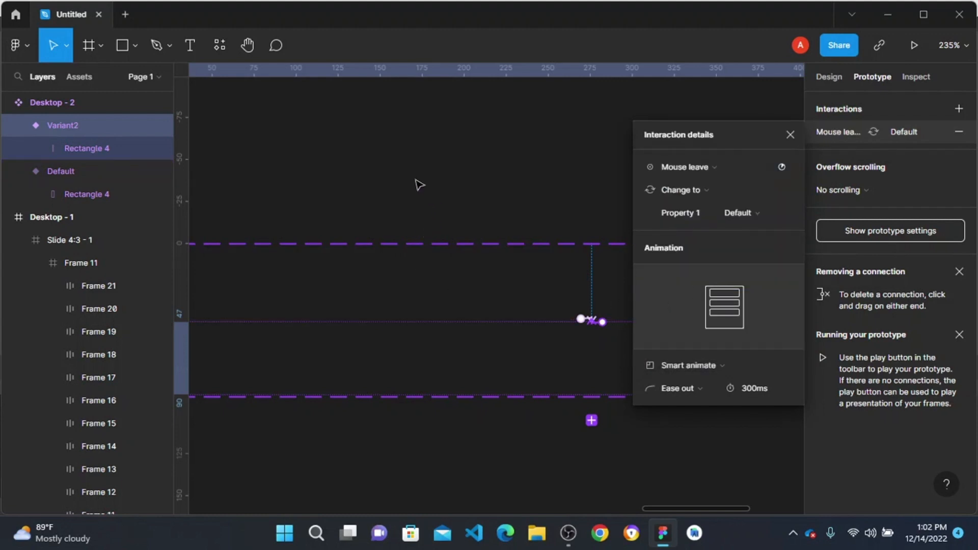
- Try to place an instance of the Desktop - 2 component on the Account Ban Evasion row of the list
scroll(406, 172, "down", 5)
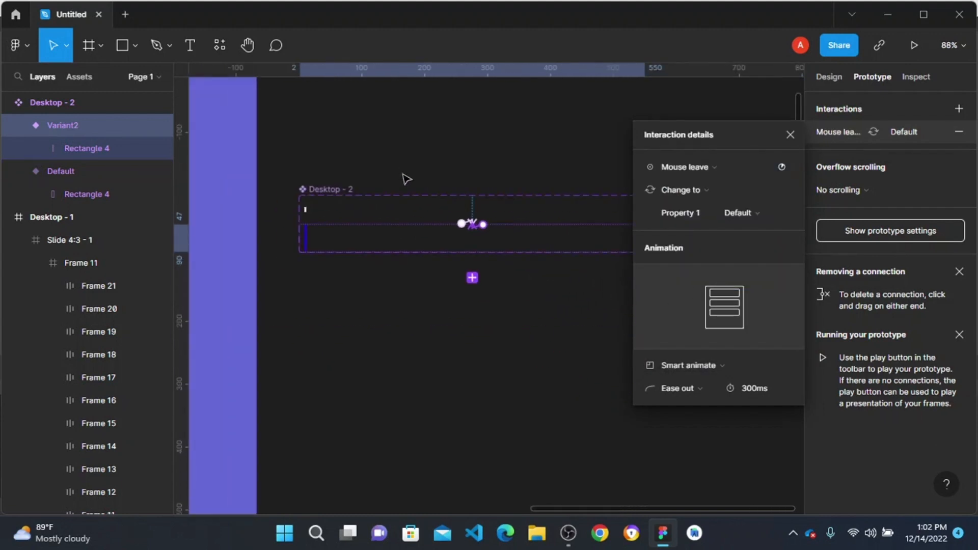
scroll(406, 180, "left", 15)
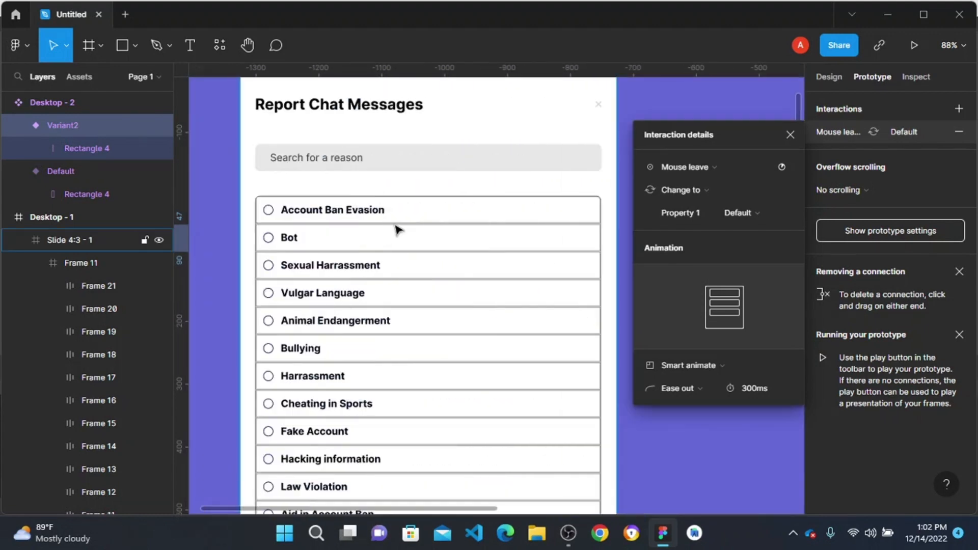
scroll(313, 199, "left", 1)
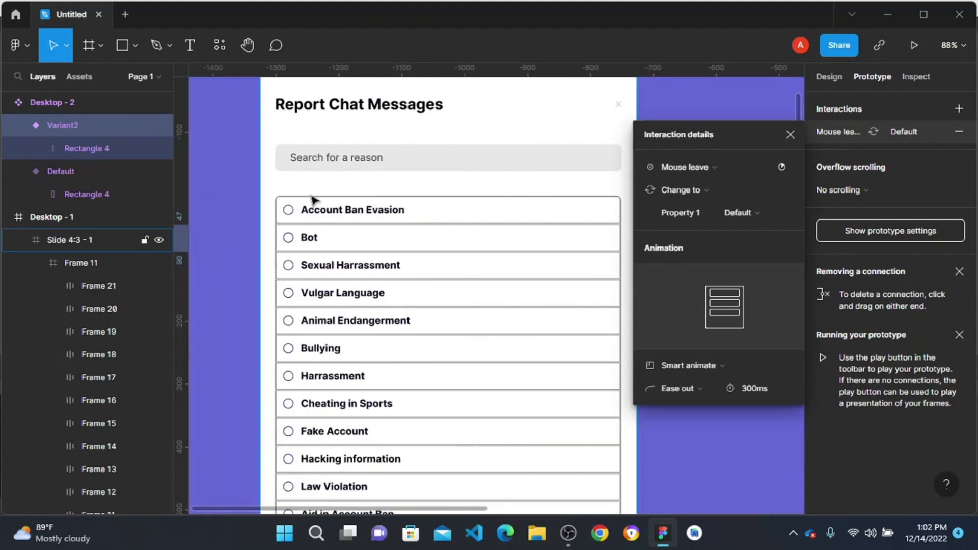
scroll(313, 200, "up", 5)
scroll(249, 204, "down", 1)
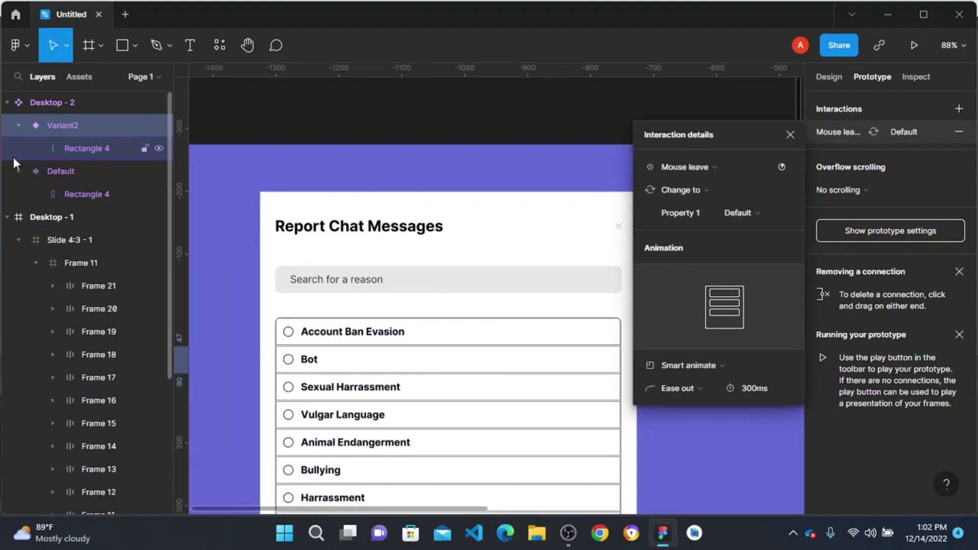
left_click(76, 79)
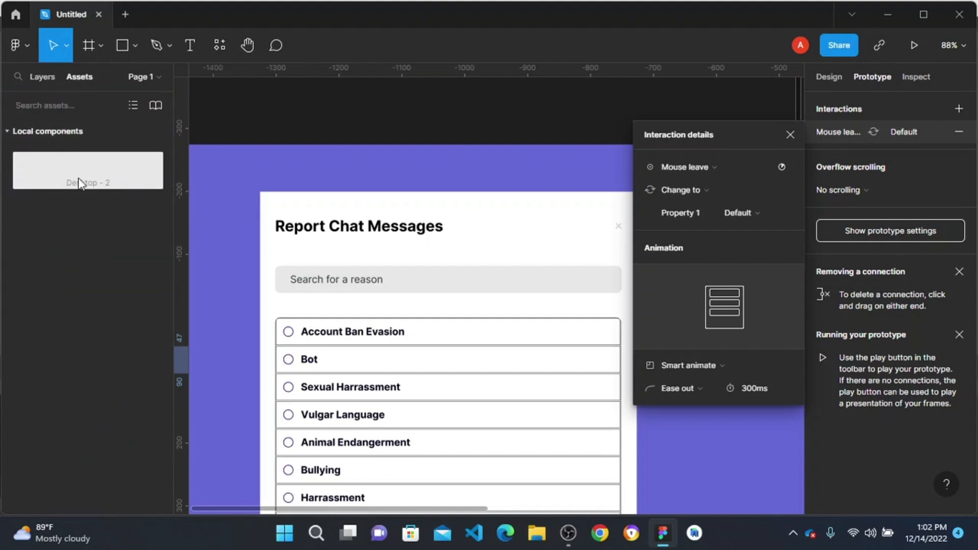
key("Escape")
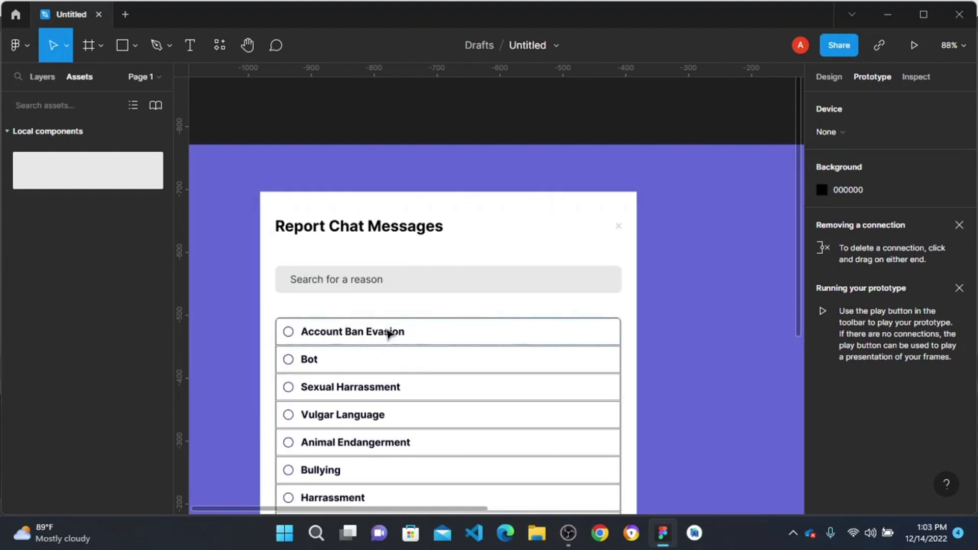
key("ctrl+z")
scroll(394, 345, "left", 1)
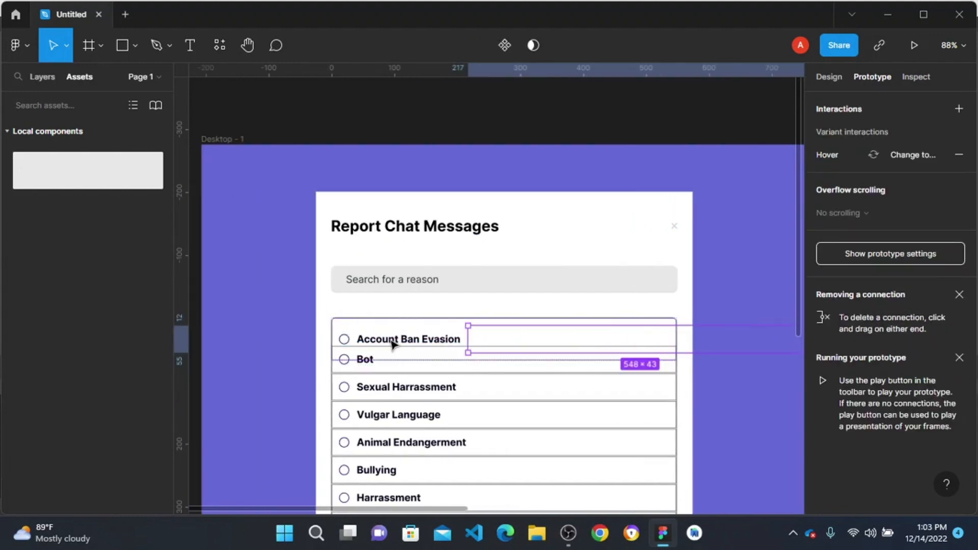
scroll(392, 345, "right", 2)
scroll(402, 351, "up", 3)
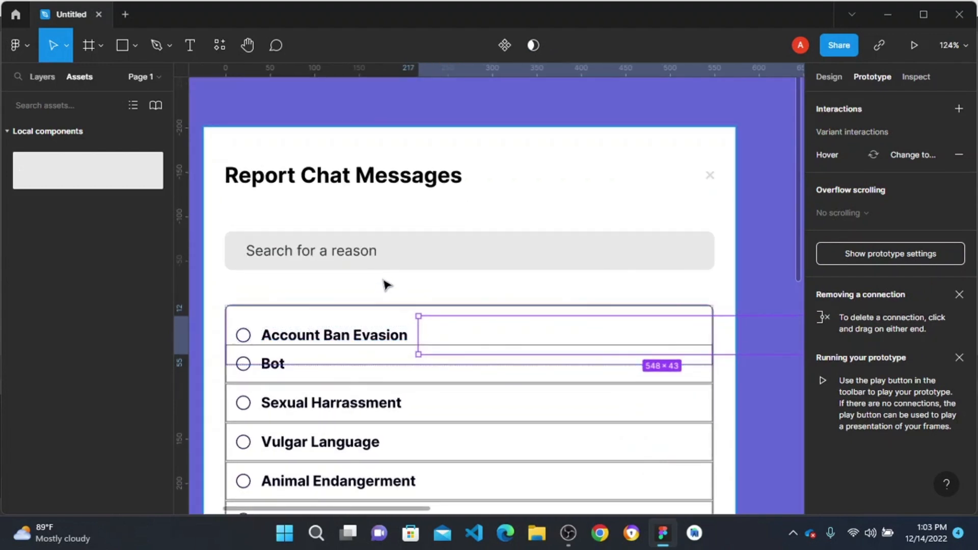
key("Delete")
scroll(350, 303, "down", 1)
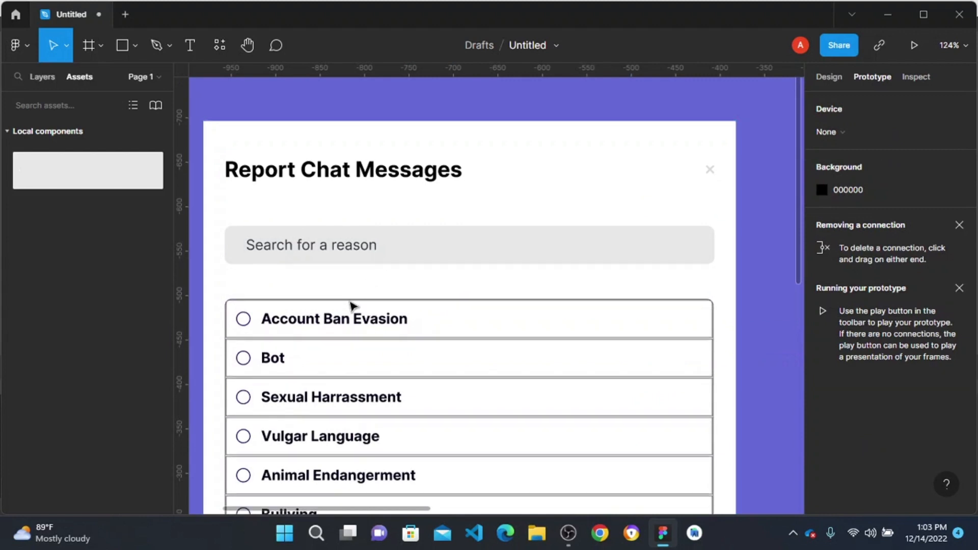
- Show the page's layer list
left_click(39, 74)
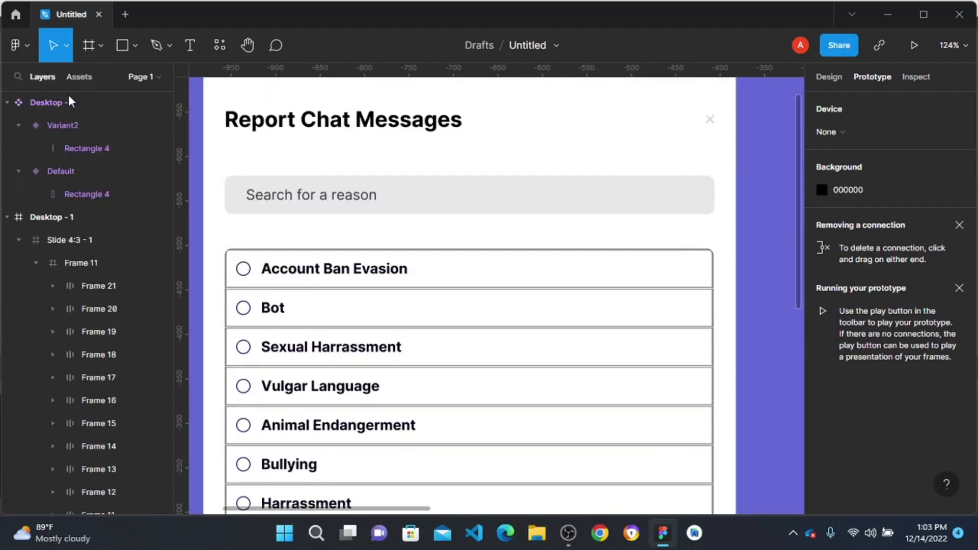
right_click(271, 269)
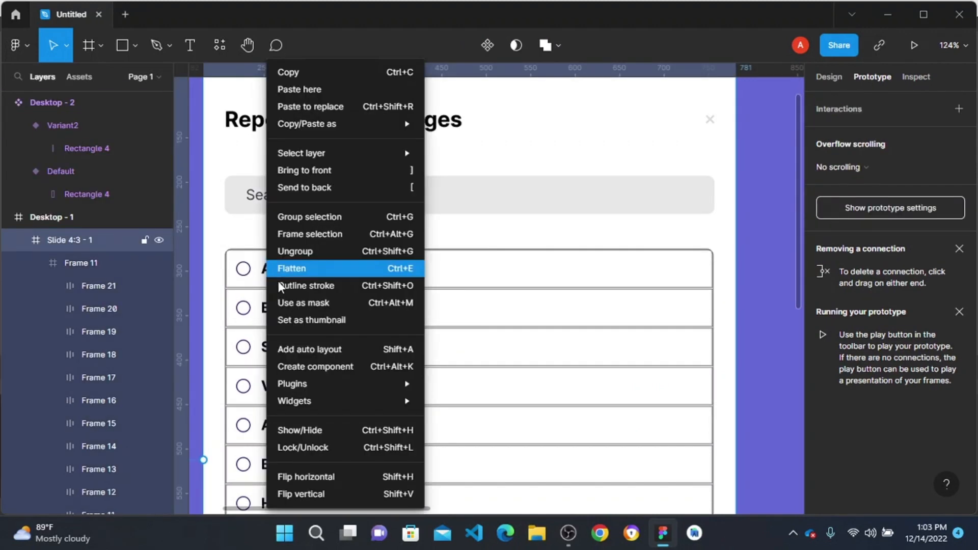
left_click(210, 293)
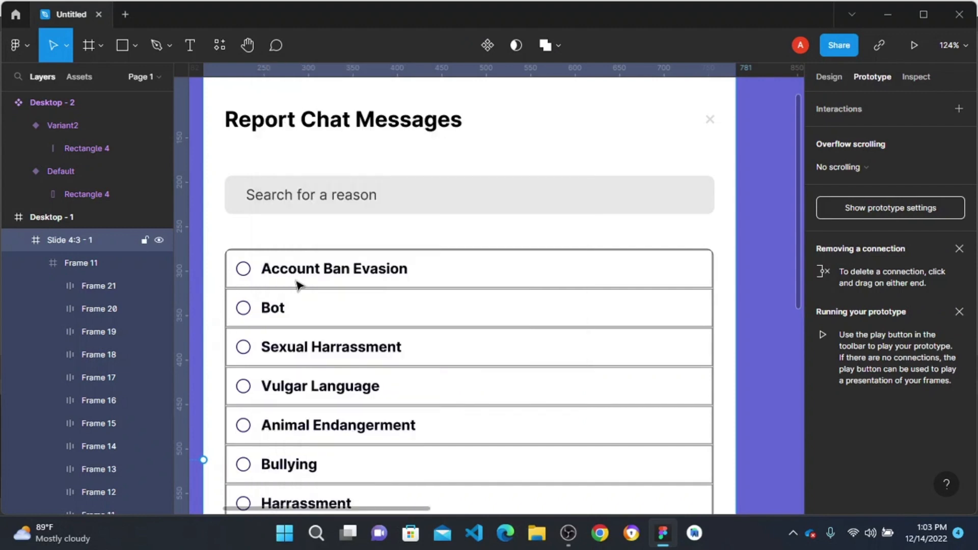
right_click(283, 307)
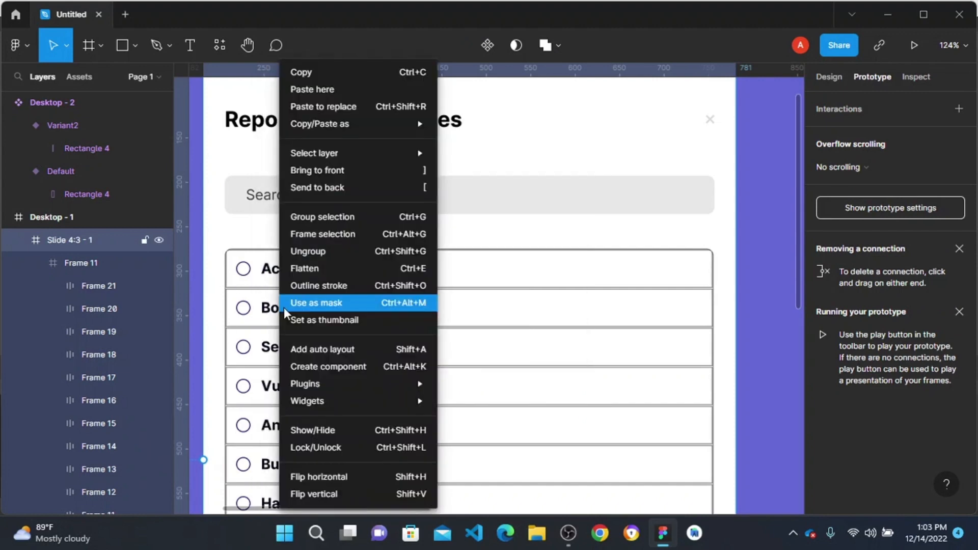
left_click(217, 298)
- Remove auto layout from the Account Ban Evasion and Bot row frames
left_click(289, 267, "ctrl")
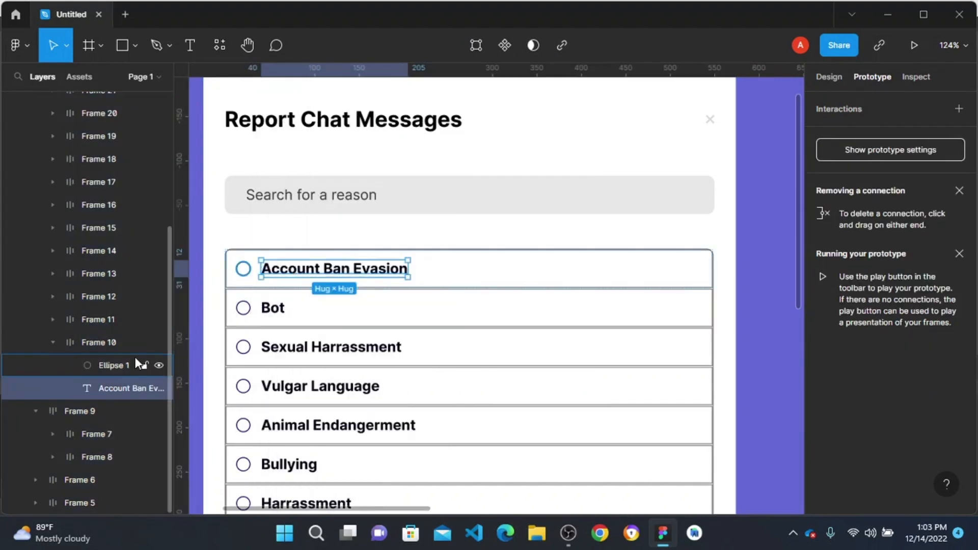
left_click(93, 344)
right_click(363, 277)
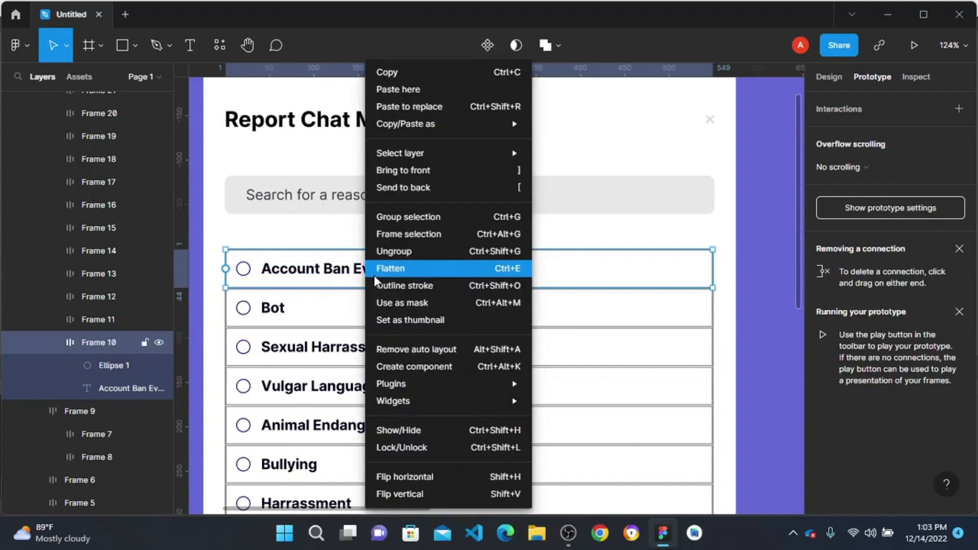
left_click(414, 352)
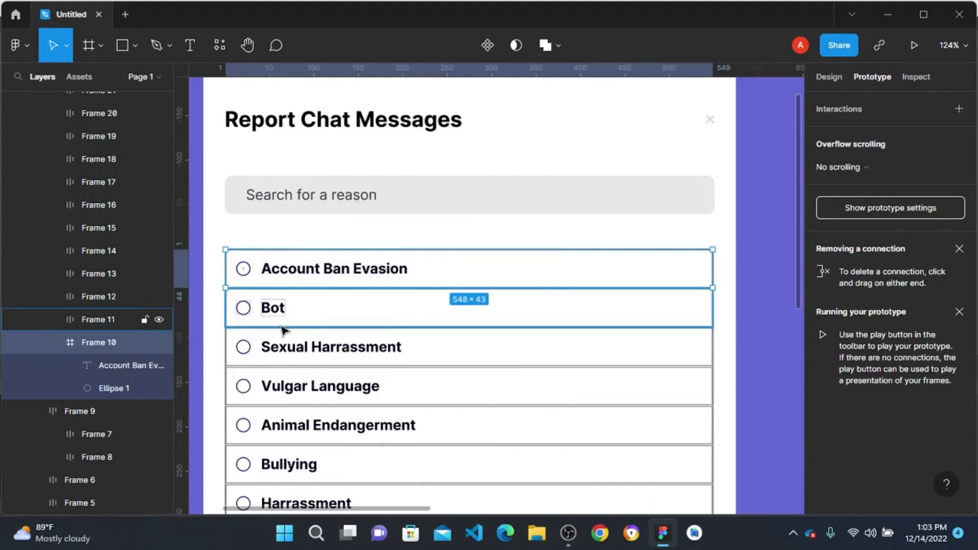
left_click(349, 318)
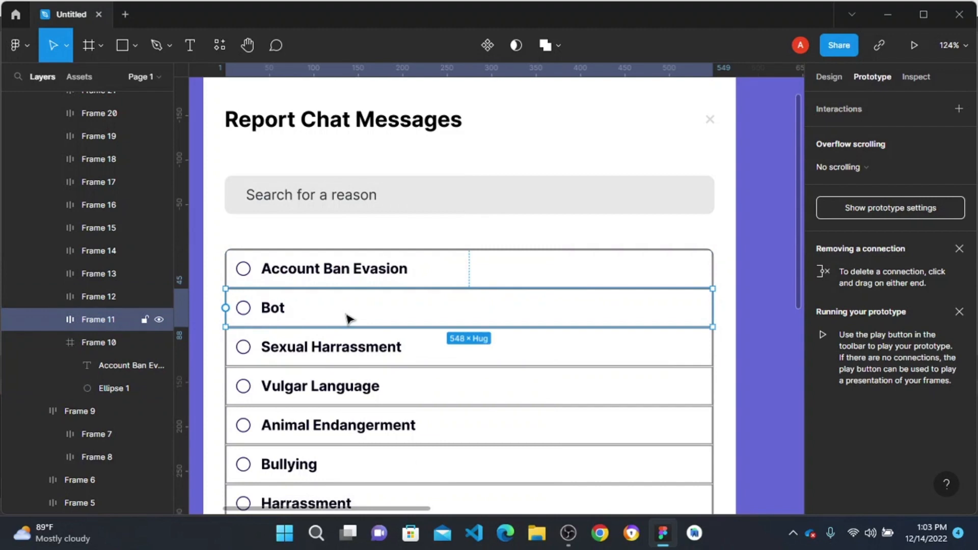
right_click(348, 318)
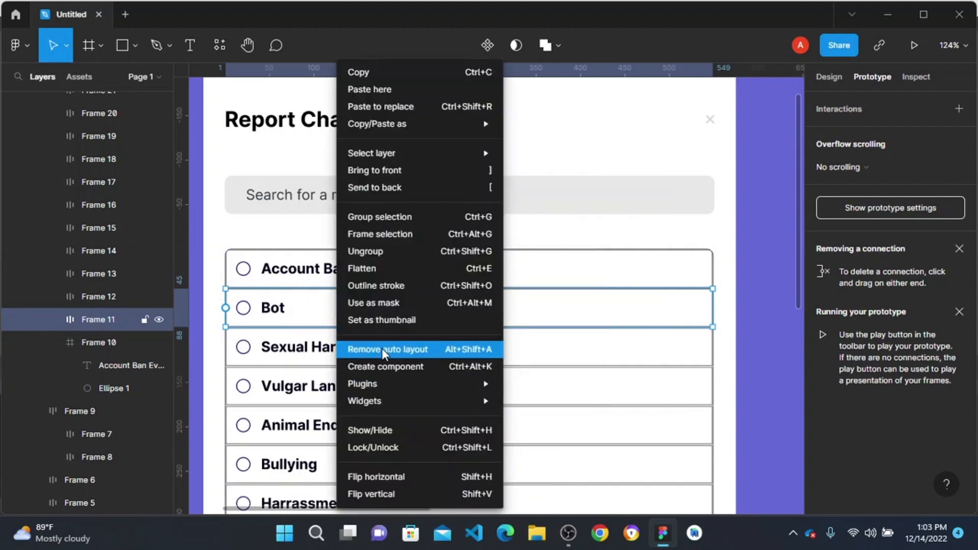
left_click(382, 350)
- Remove auto layout from each remaining list row, from Sexual Harrassment down to Aid in Account Ban
scroll(313, 354, "down", 5)
left_click(419, 210)
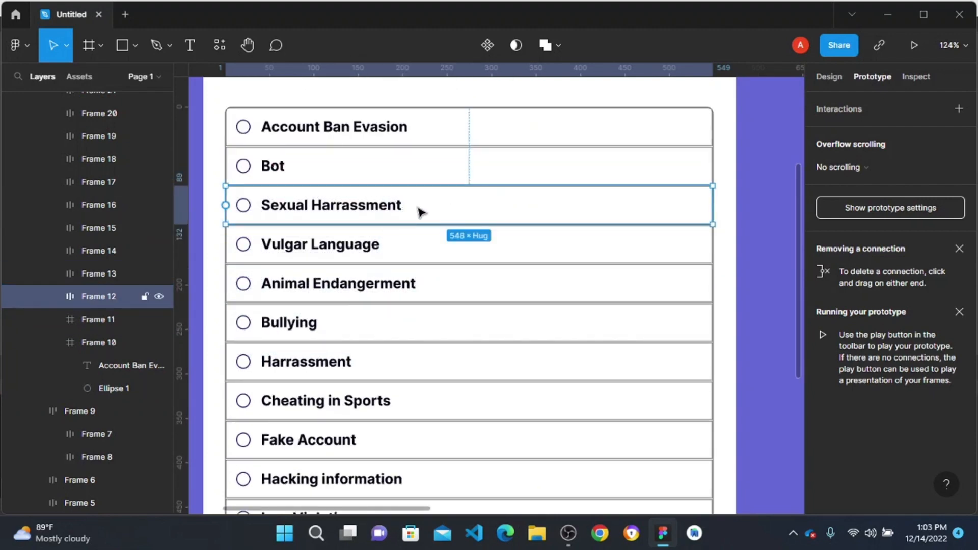
scroll(418, 210, "down", 3)
left_click(360, 417)
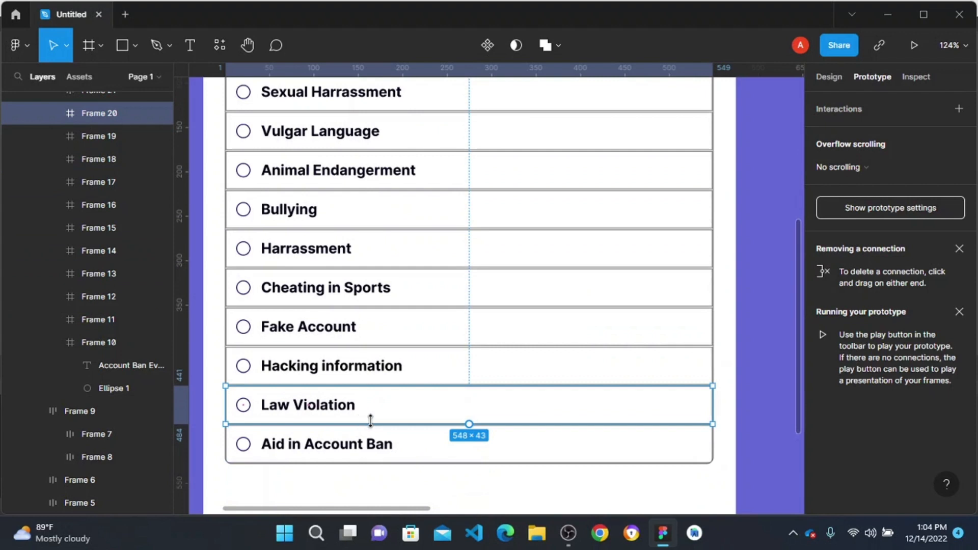
right_click(412, 407)
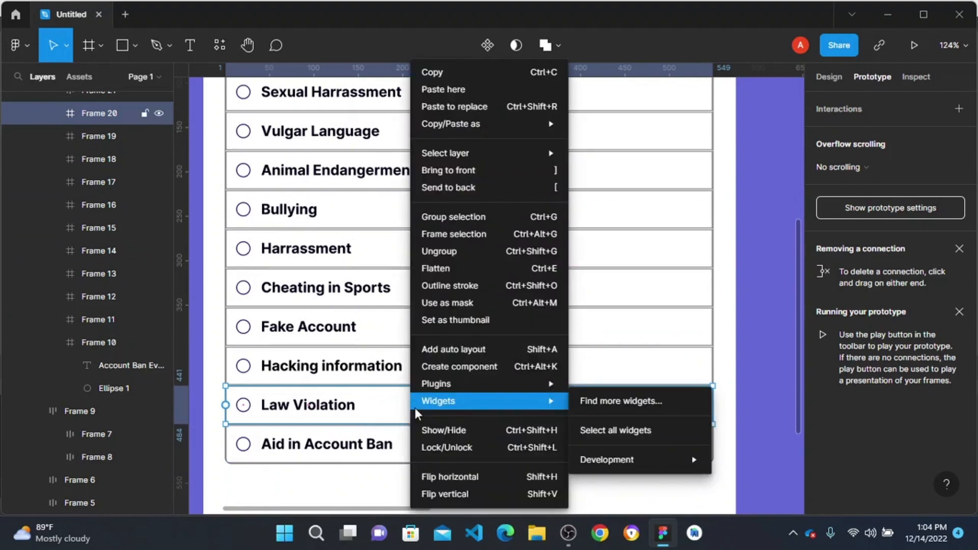
left_click(405, 448)
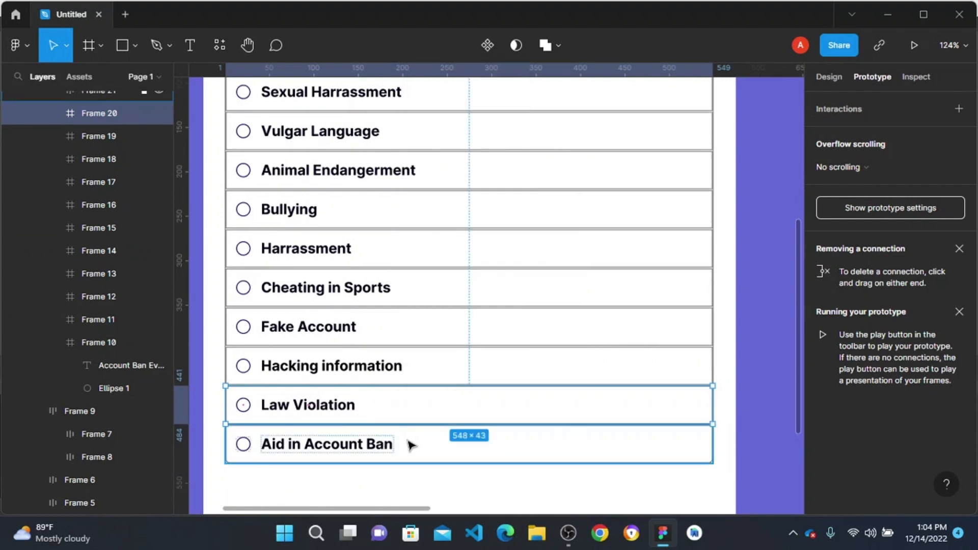
right_click(407, 445)
mouse_move(433, 390)
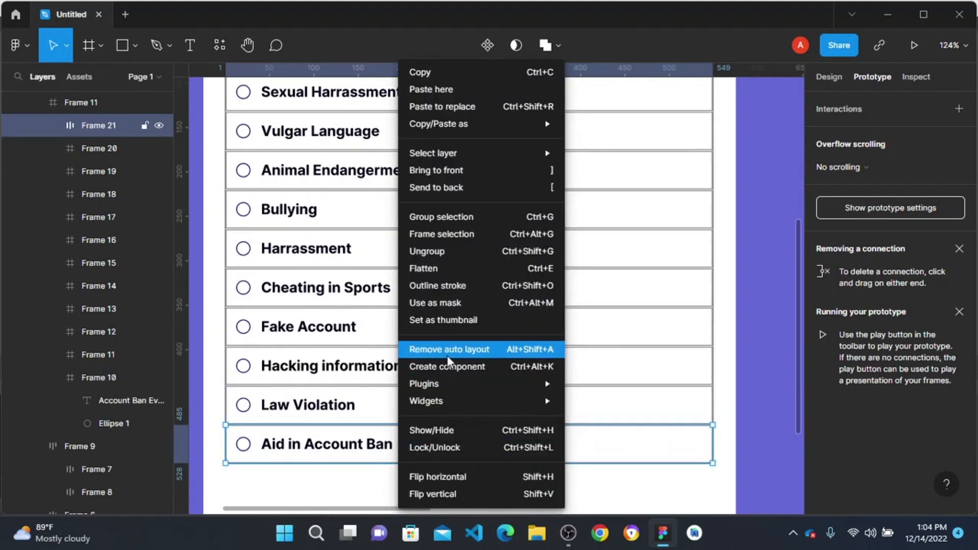
left_click(426, 350)
scroll(349, 360, "down", 3)
scroll(293, 159, "up", 2)
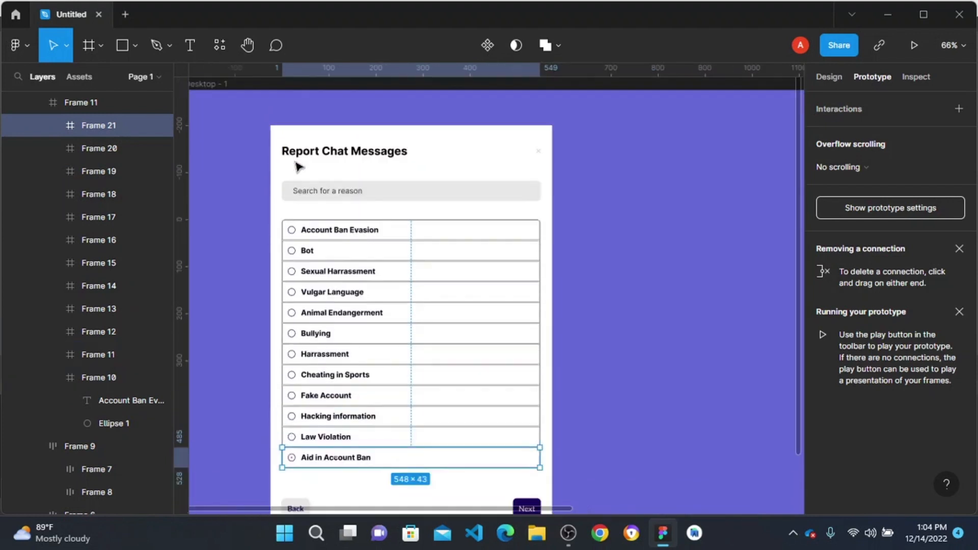
- Place an instance of the Desktop - 2 component in the Account Ban Evasion row and align it exactly with the row's edges
left_click(260, 227)
left_click(91, 77)
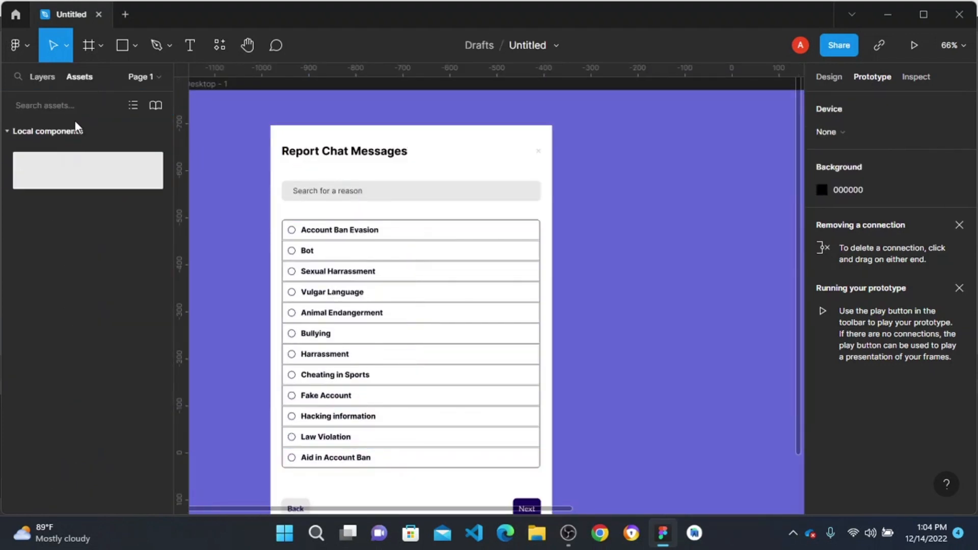
left_click(377, 230)
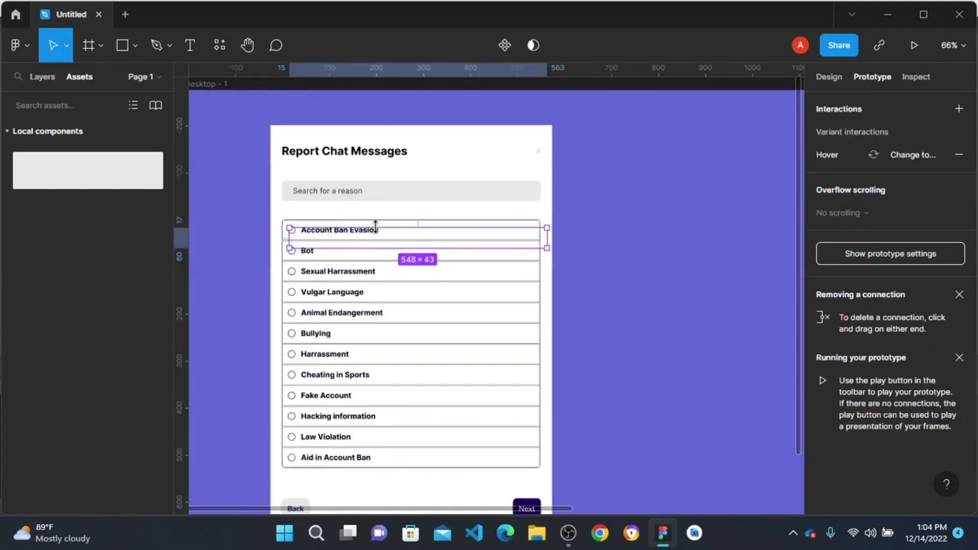
scroll(366, 250, "up", 5)
scroll(357, 247, "left", 3)
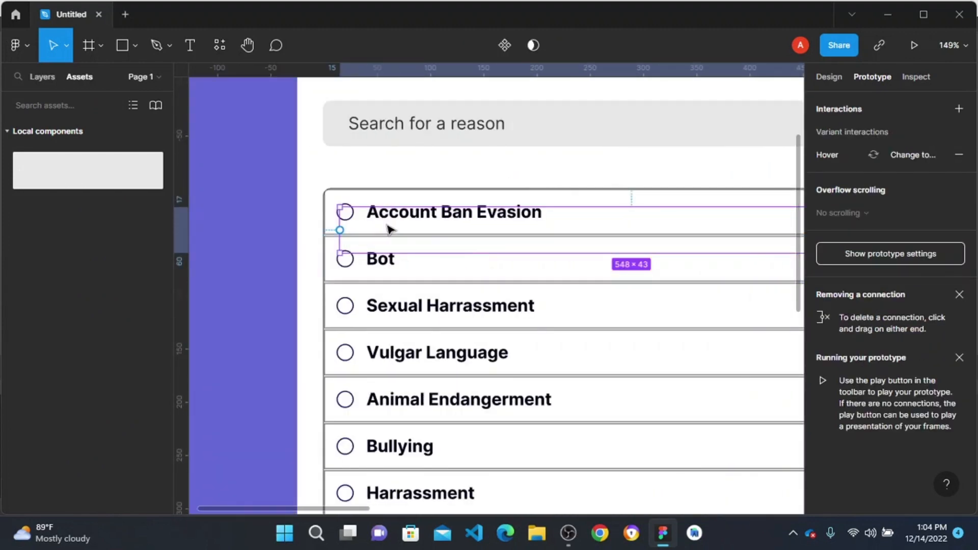
left_click_drag(387, 226, 375, 215)
scroll(376, 215, "right", 4)
scroll(376, 214, "left", 3)
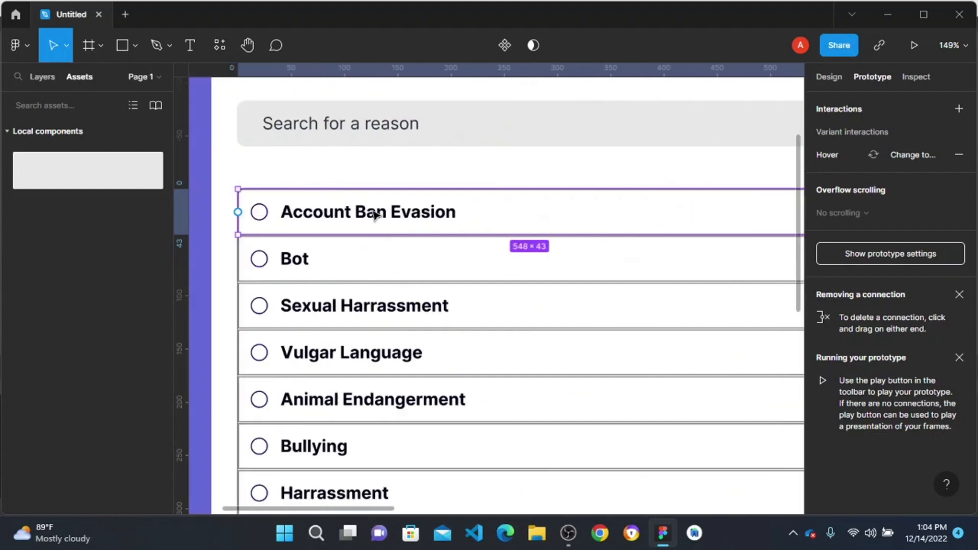
scroll(278, 221, "down", 1)
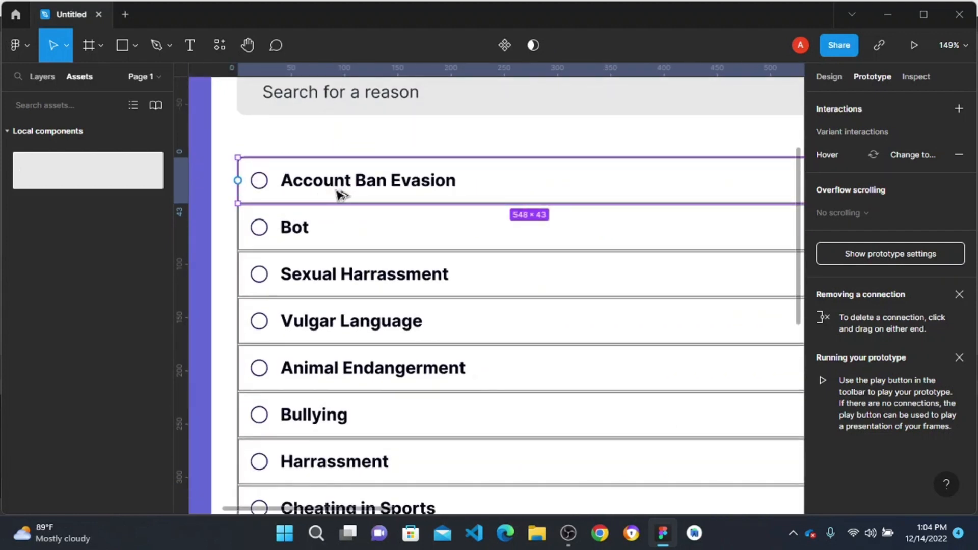
- Duplicate the component instance onto every other row, from Bot to Aid in Account Ban, aligning each copy with its row
left_click_drag(338, 192, 359, 259)
scroll(332, 233, "down", 1)
scroll(359, 259, "down", 3)
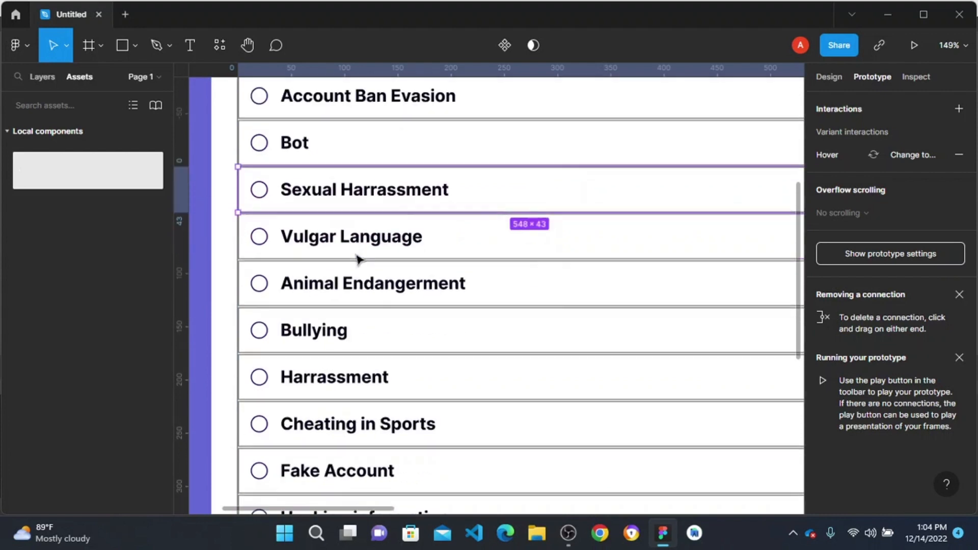
left_click_drag(379, 197, 377, 238)
scroll(372, 240, "down", 1)
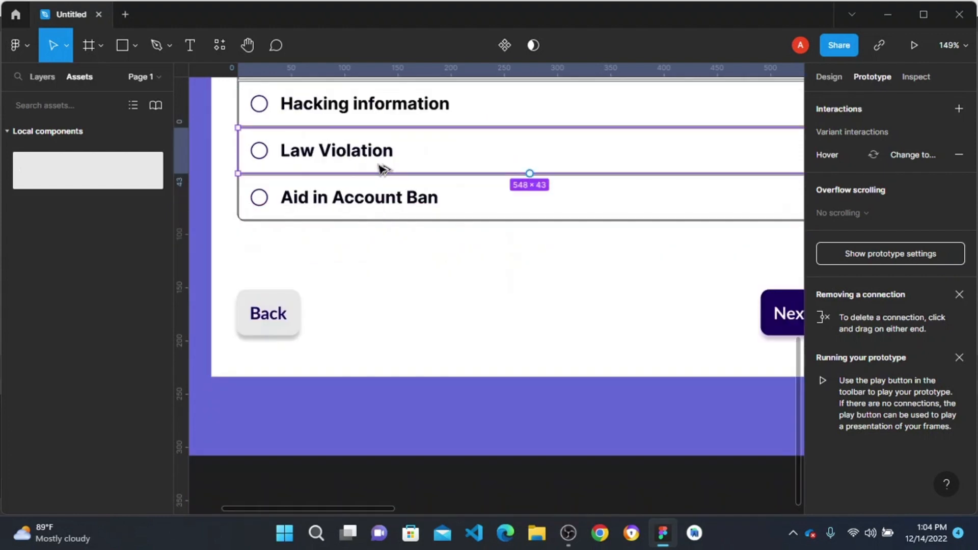
left_click_drag(382, 164, 376, 214)
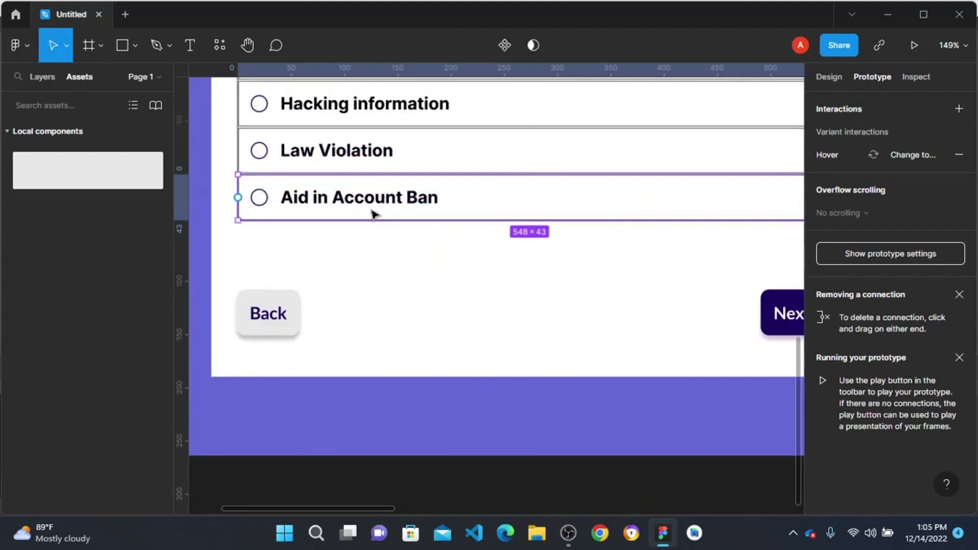
scroll(374, 217, "down", 5)
scroll(410, 279, "up", 4)
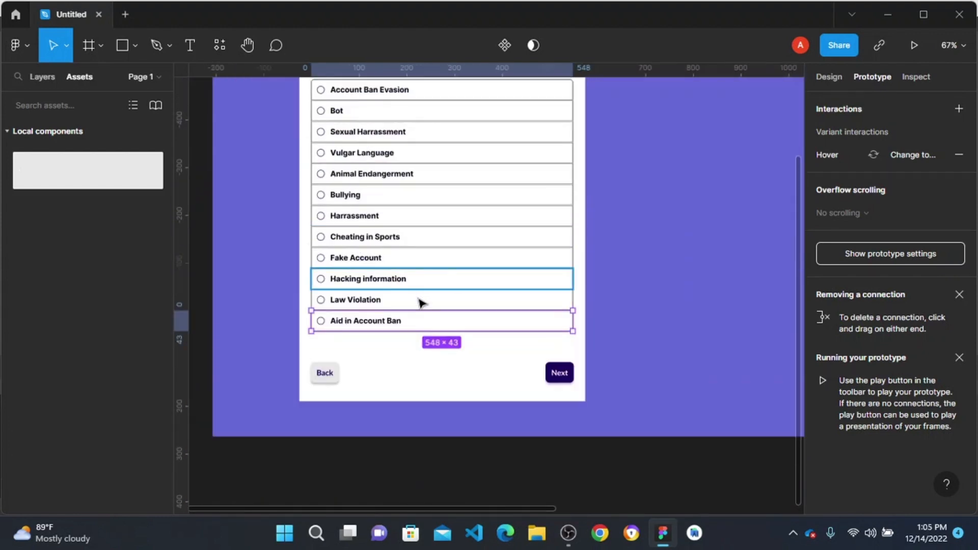
left_click(281, 140)
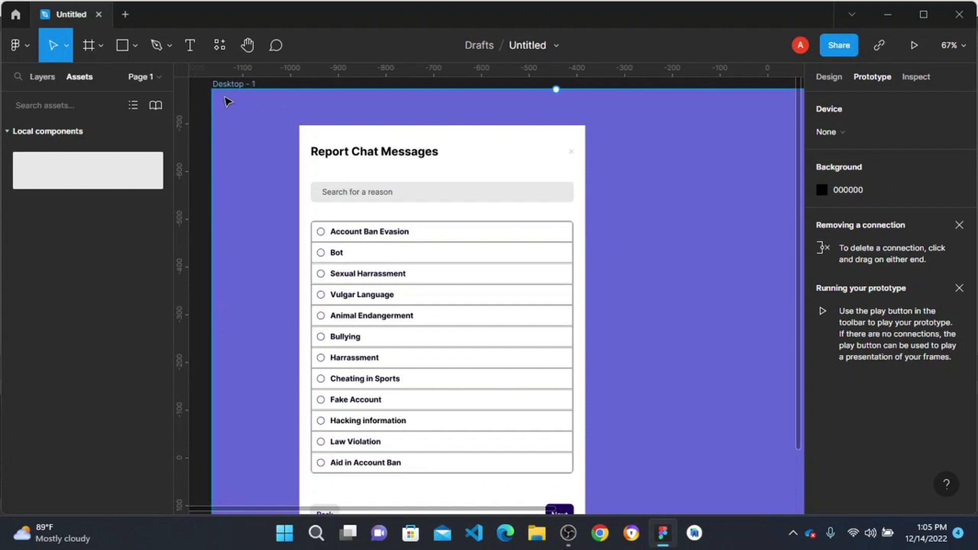
- Select the Desktop - 1 frame and run its prototype preview
scroll(227, 100, "down", 2)
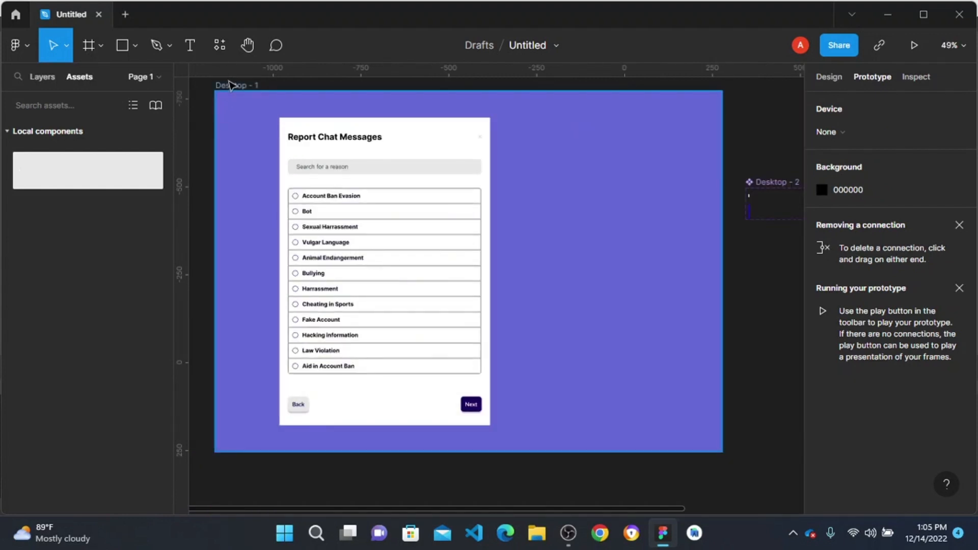
left_click(233, 86)
left_click(913, 54)
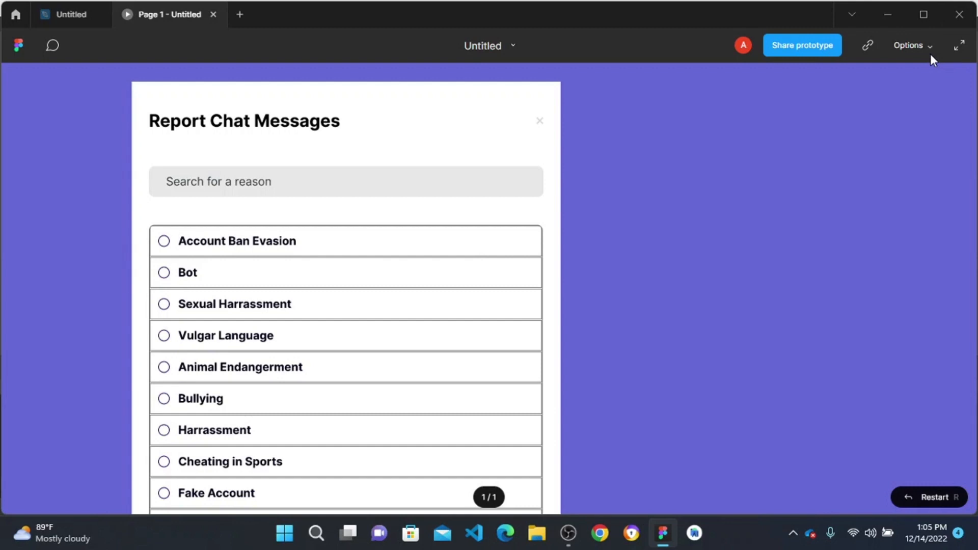
- Test the hover bars on the list rows in the preview and scale the whole frame to fit the screen
scroll(734, 147, "down", 5)
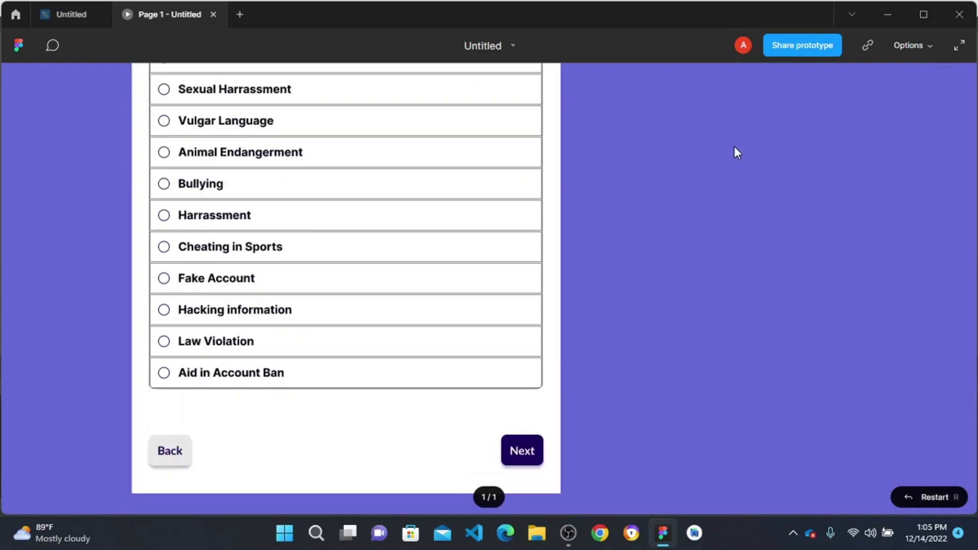
scroll(735, 147, "up", 4)
scroll(734, 146, "down", 1)
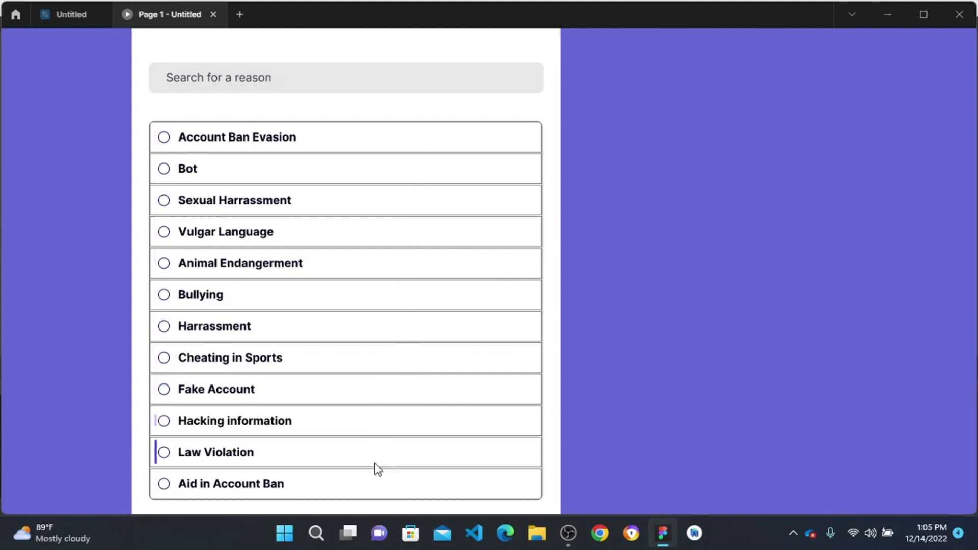
mouse_move(897, 21)
left_click(921, 45)
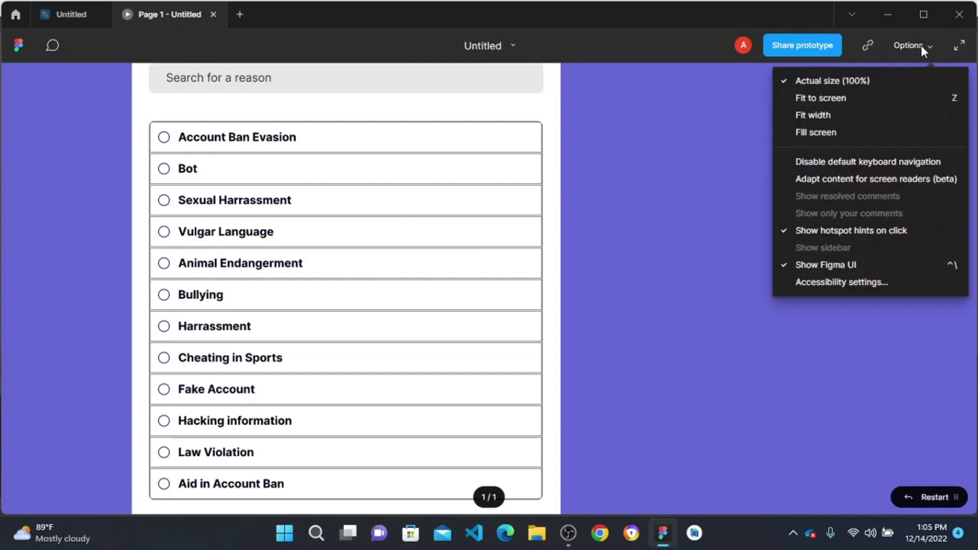
left_click(880, 133)
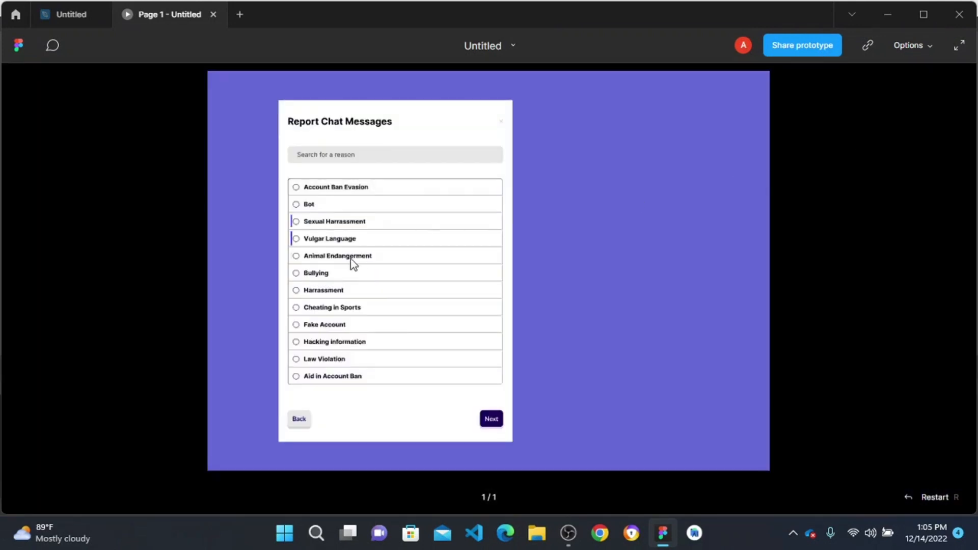